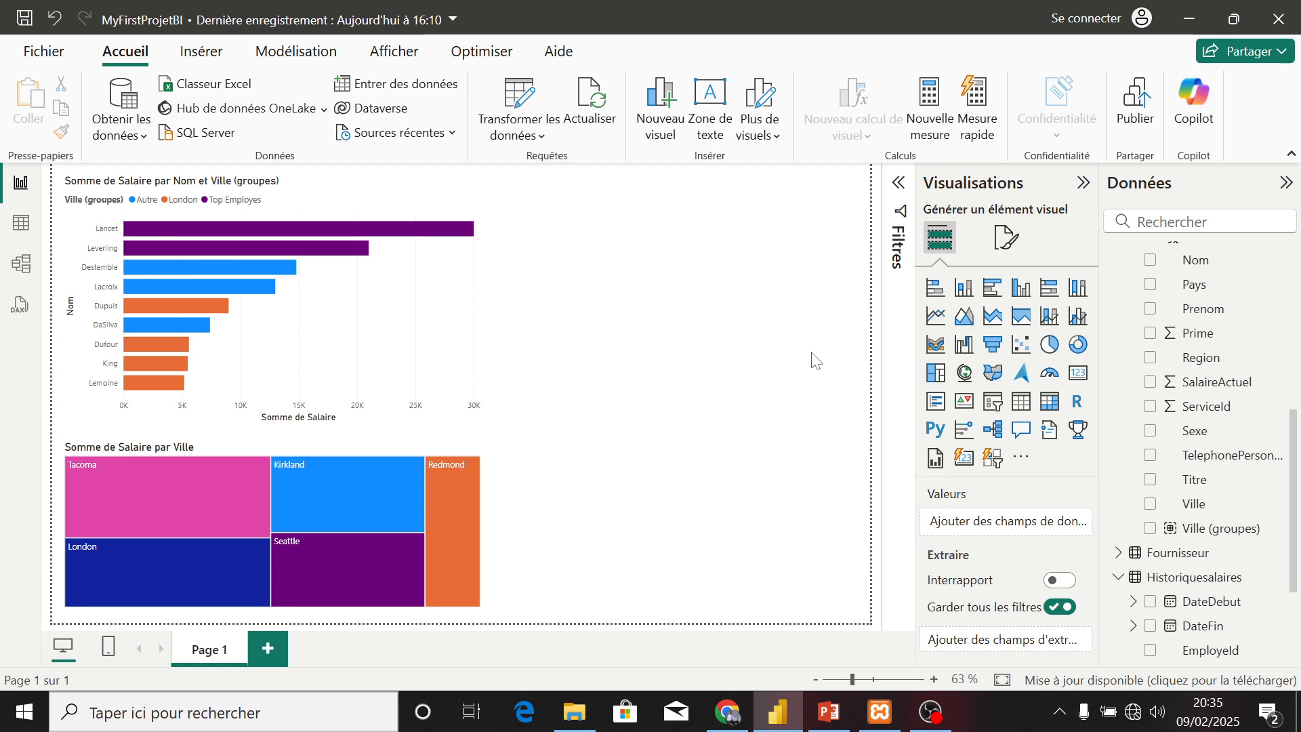
- Add a stacked bar chart to the report page showing the sum of Salaire from the Historiquesalaires table
click(784, 713)
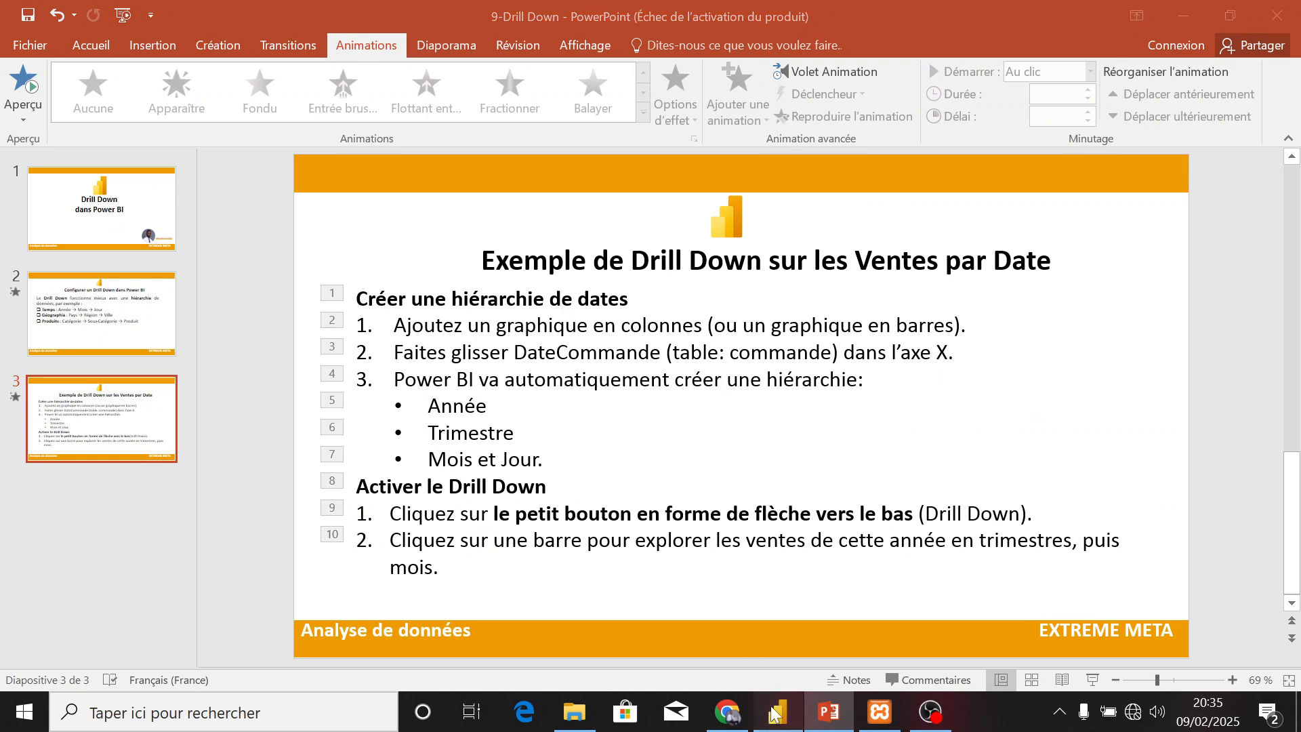
click(778, 713)
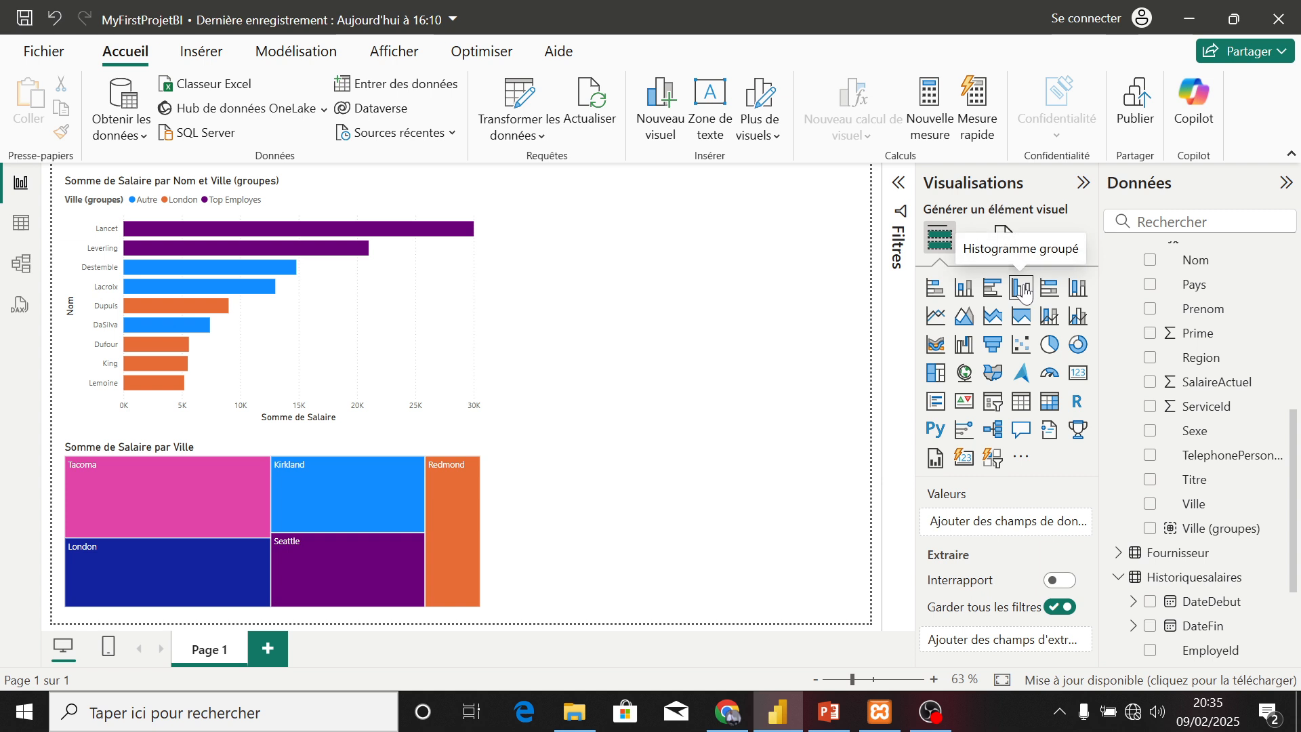
click(933, 293)
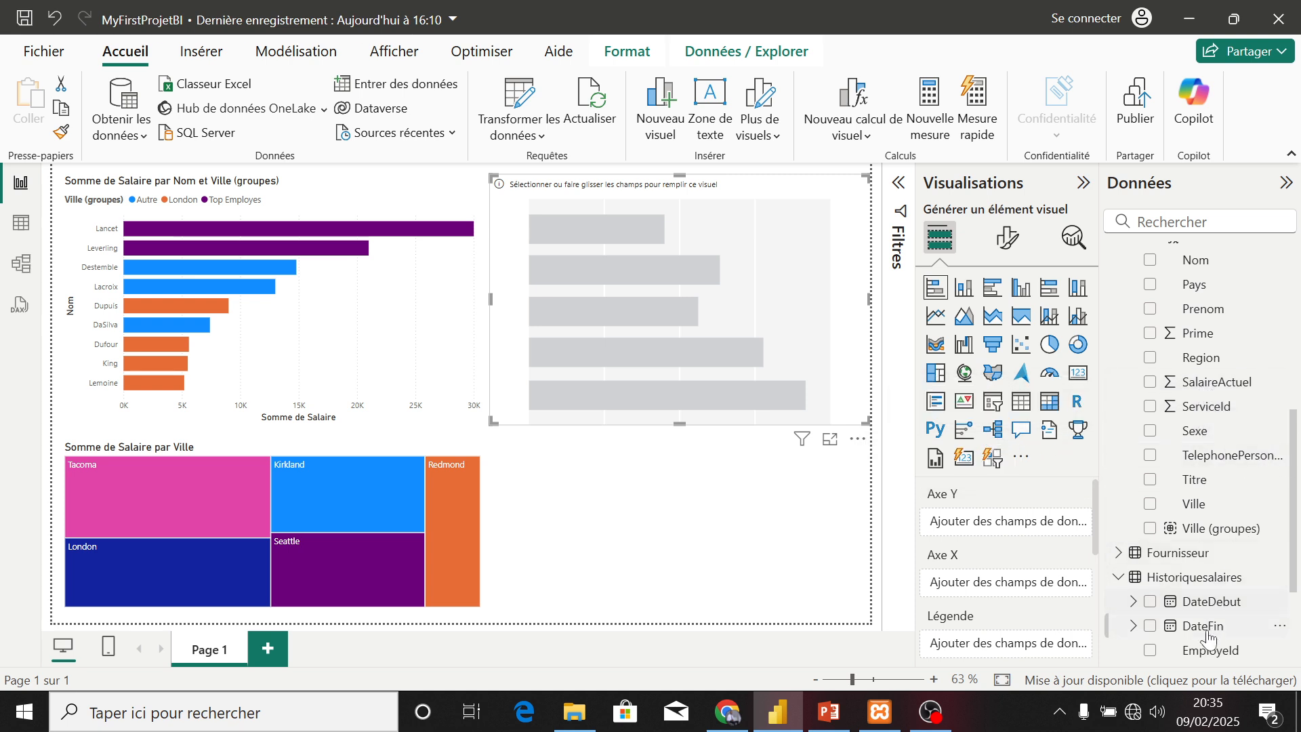
scroll(1298, 595, down, 2)
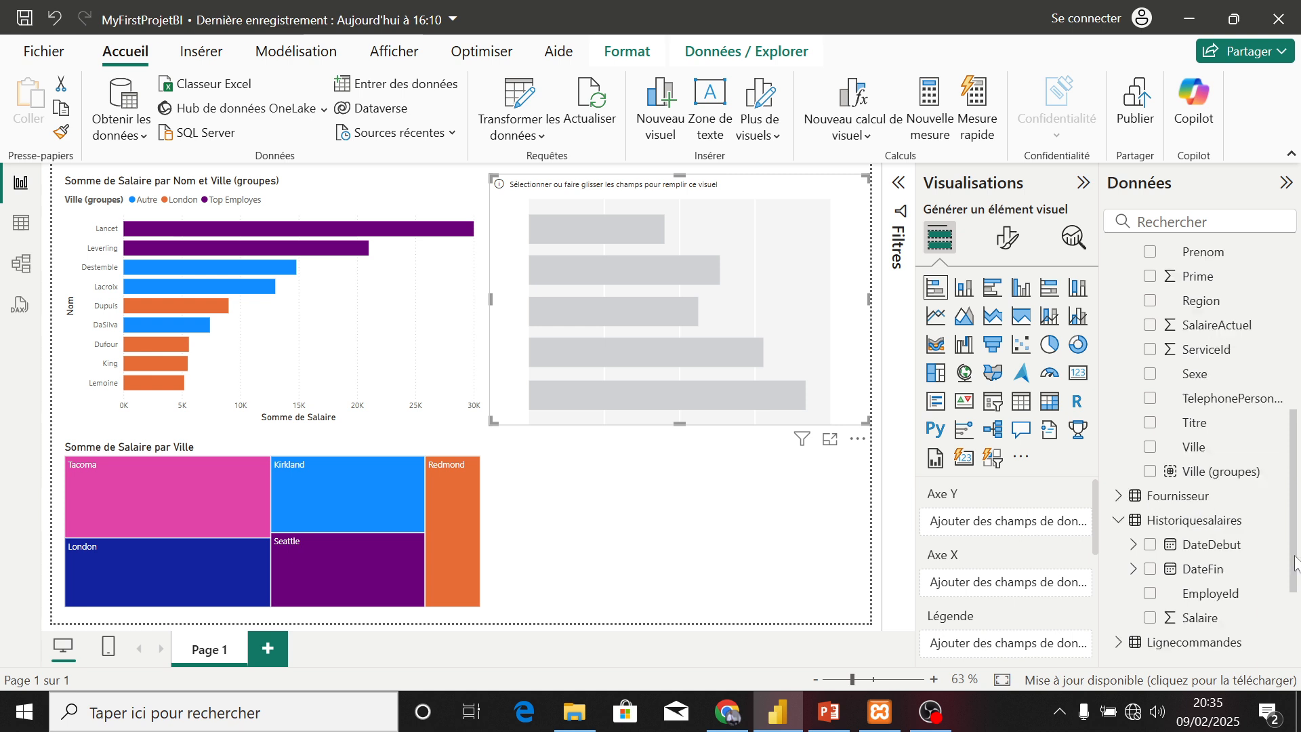
click(1151, 538)
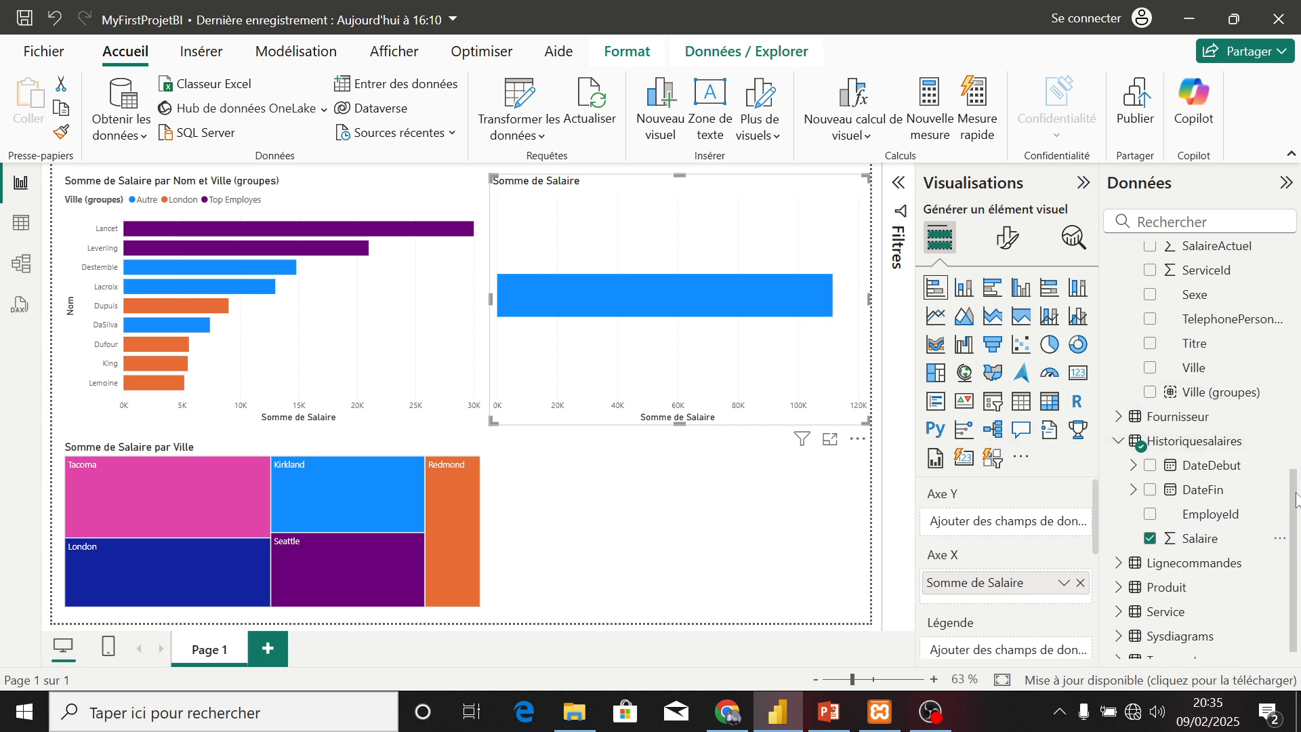
- Add the DateEmbauche date hierarchy to the new salary chart and convert it to a clustered column chart
drag(1296, 499, 1297, 347)
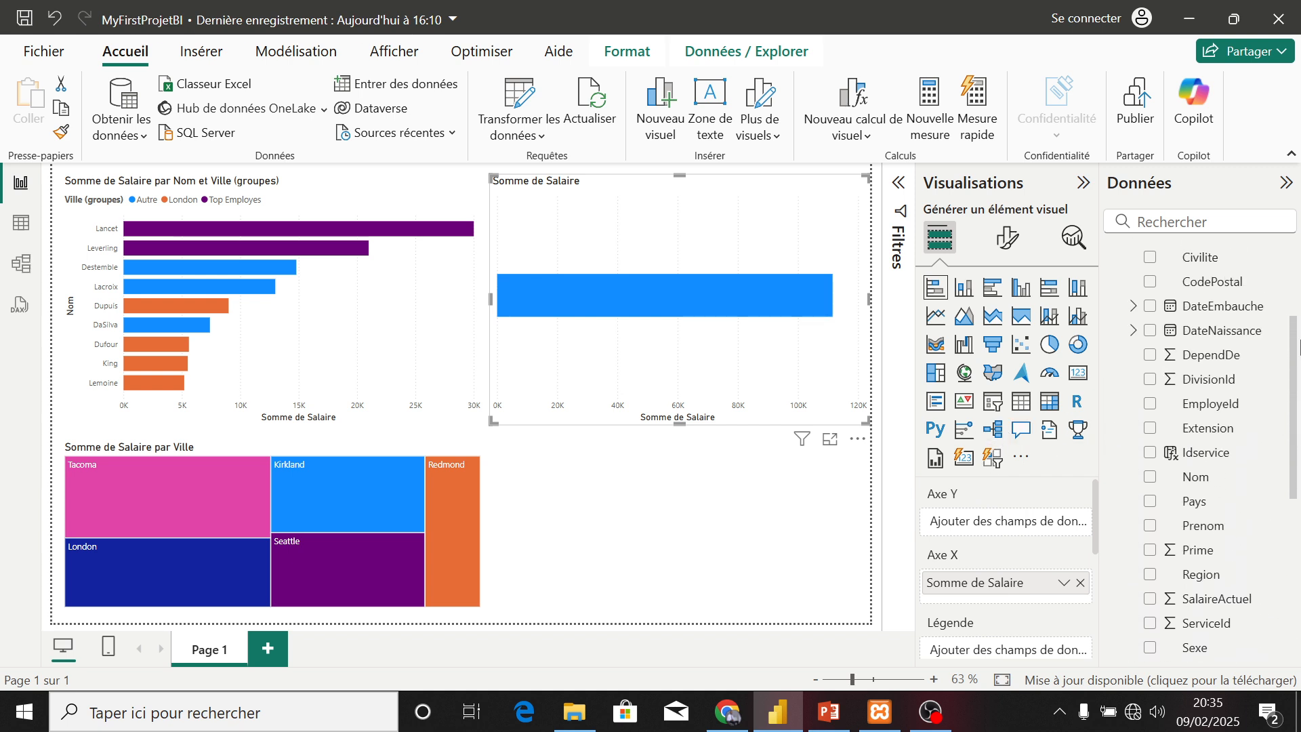
click(1152, 307)
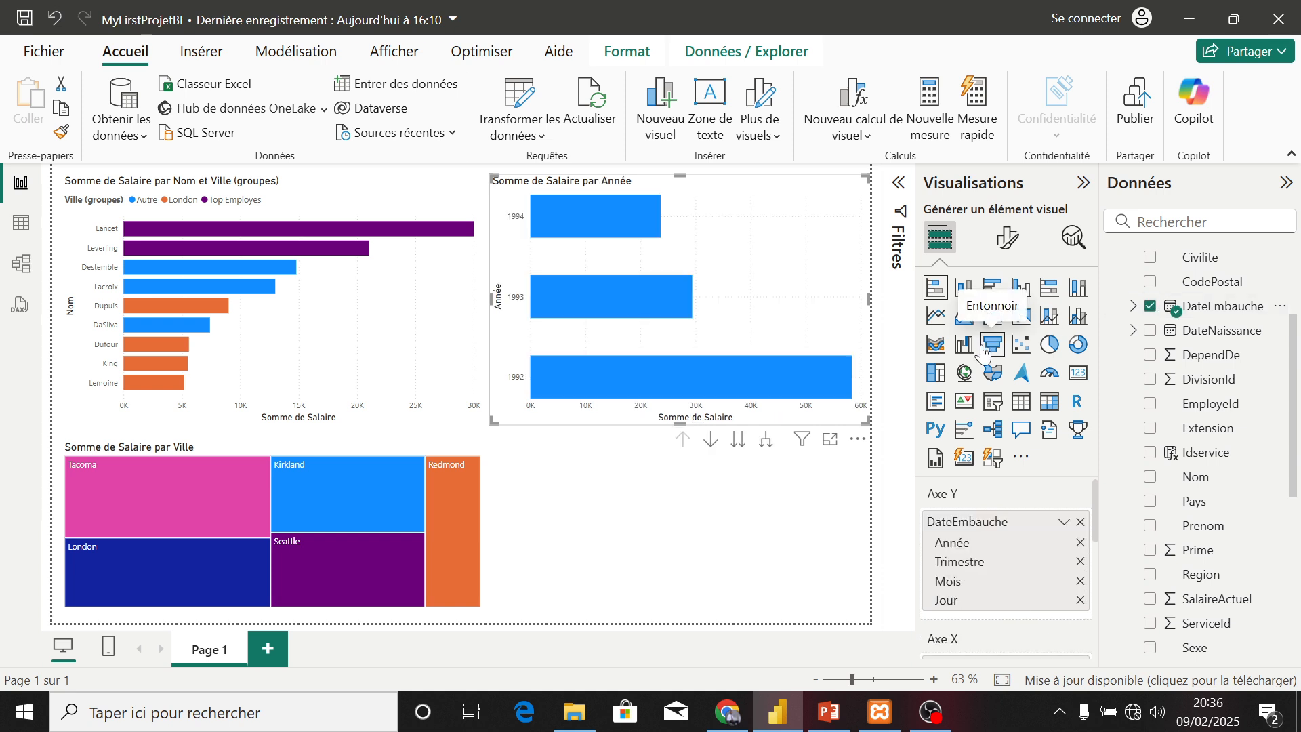
click(1021, 289)
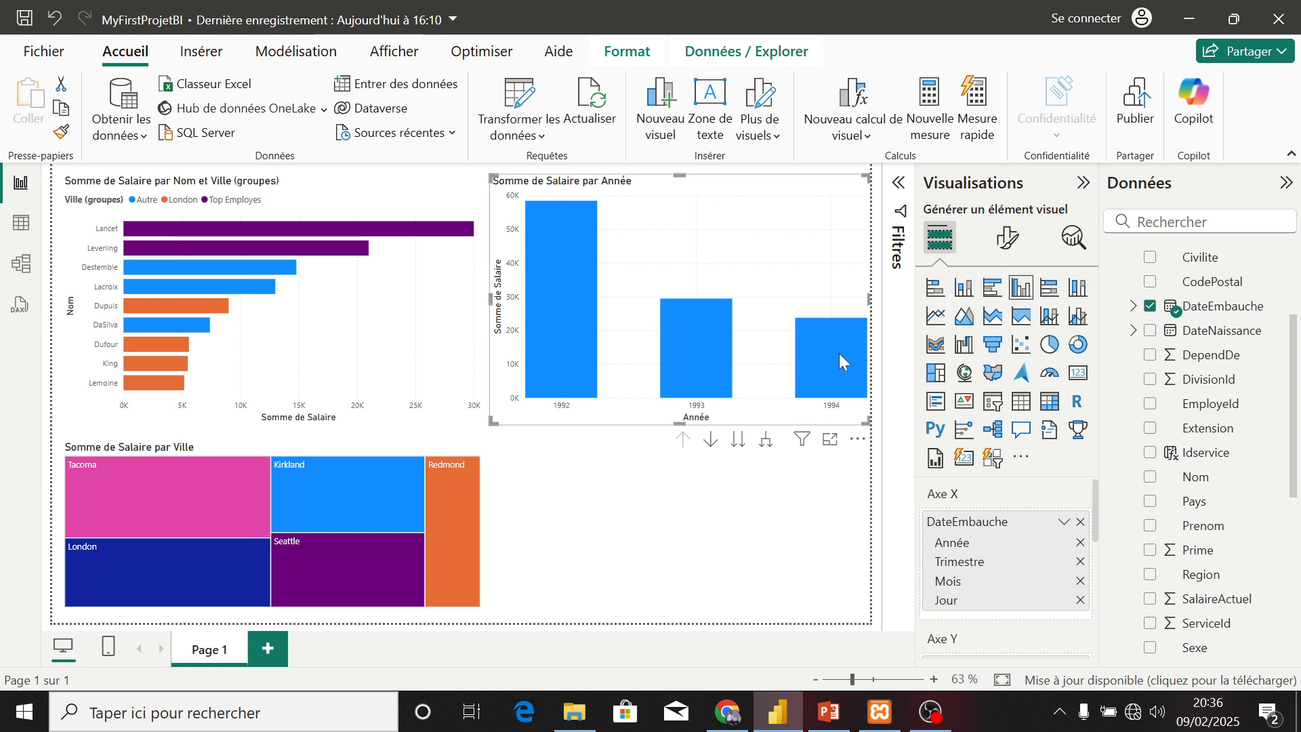
mouse_move(840, 361)
- Review the PowerPoint slide "Exemple de Drill Down sur les Ventes par Date" full screen, and return to the Power BI report
click(828, 712)
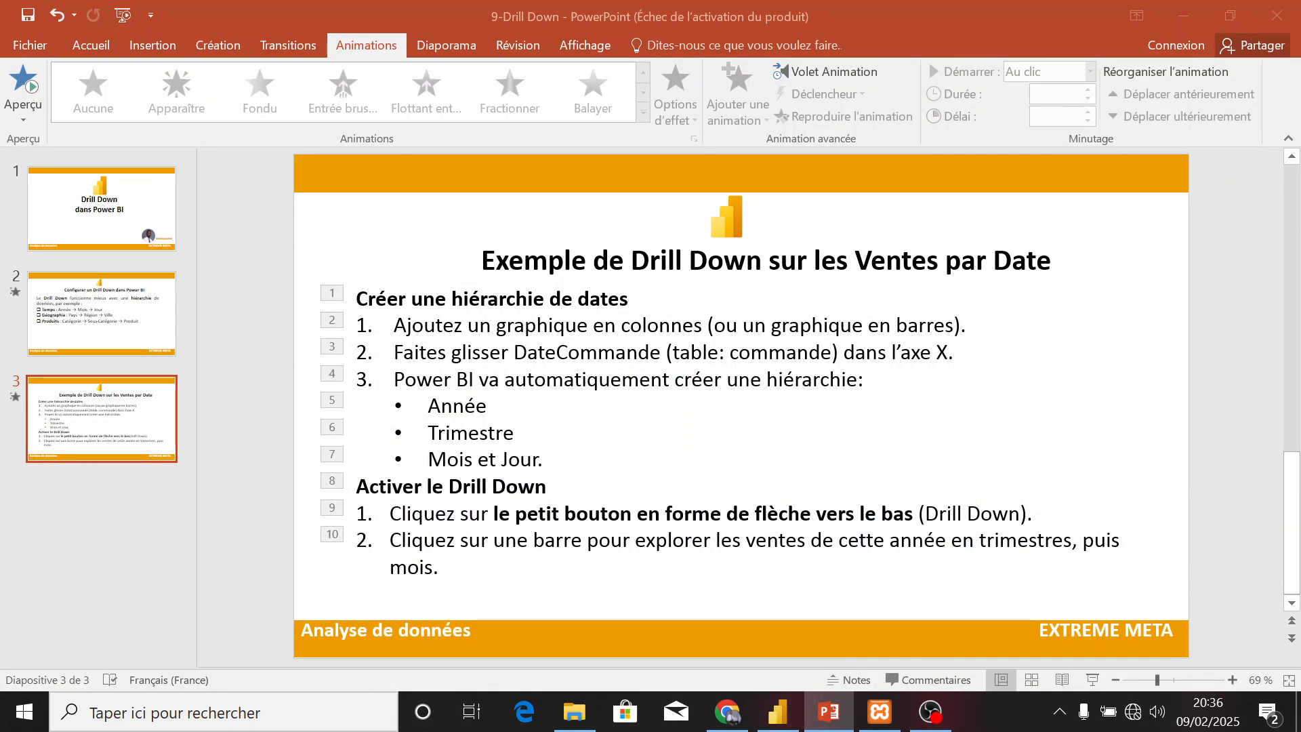
click(1089, 679)
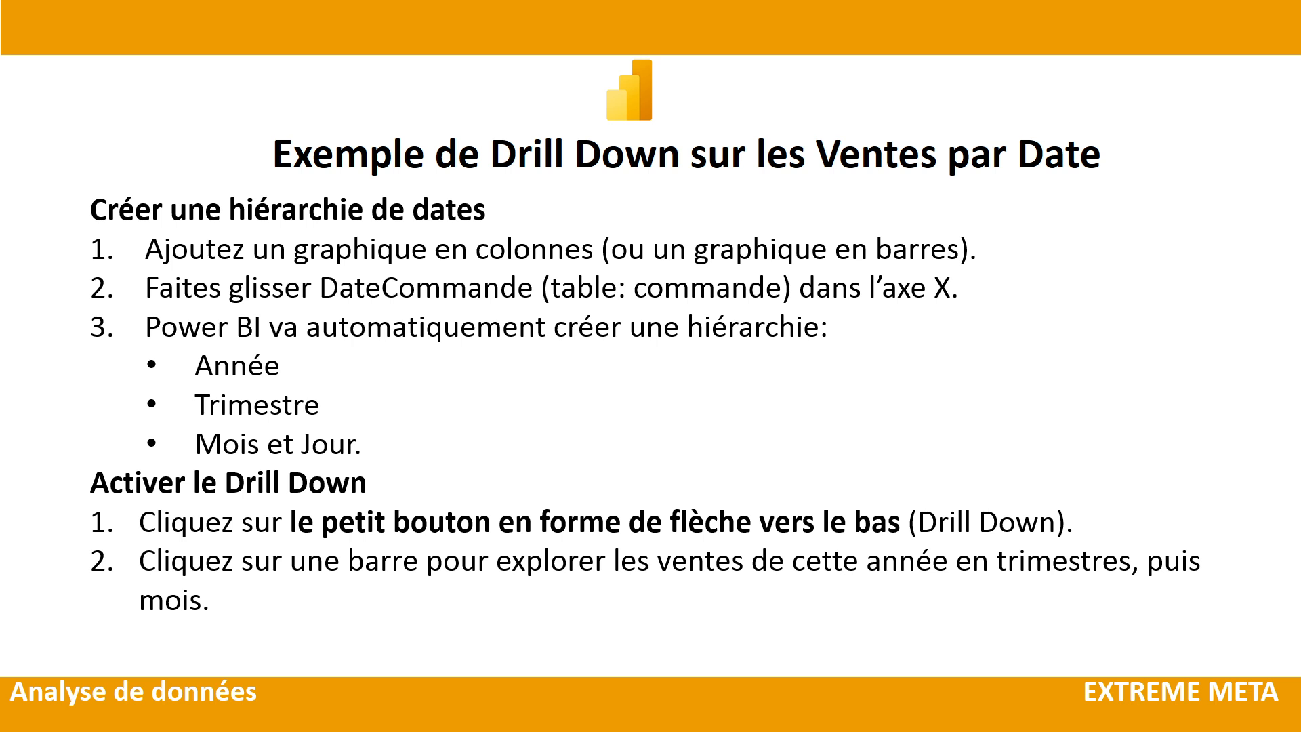
key(Escape)
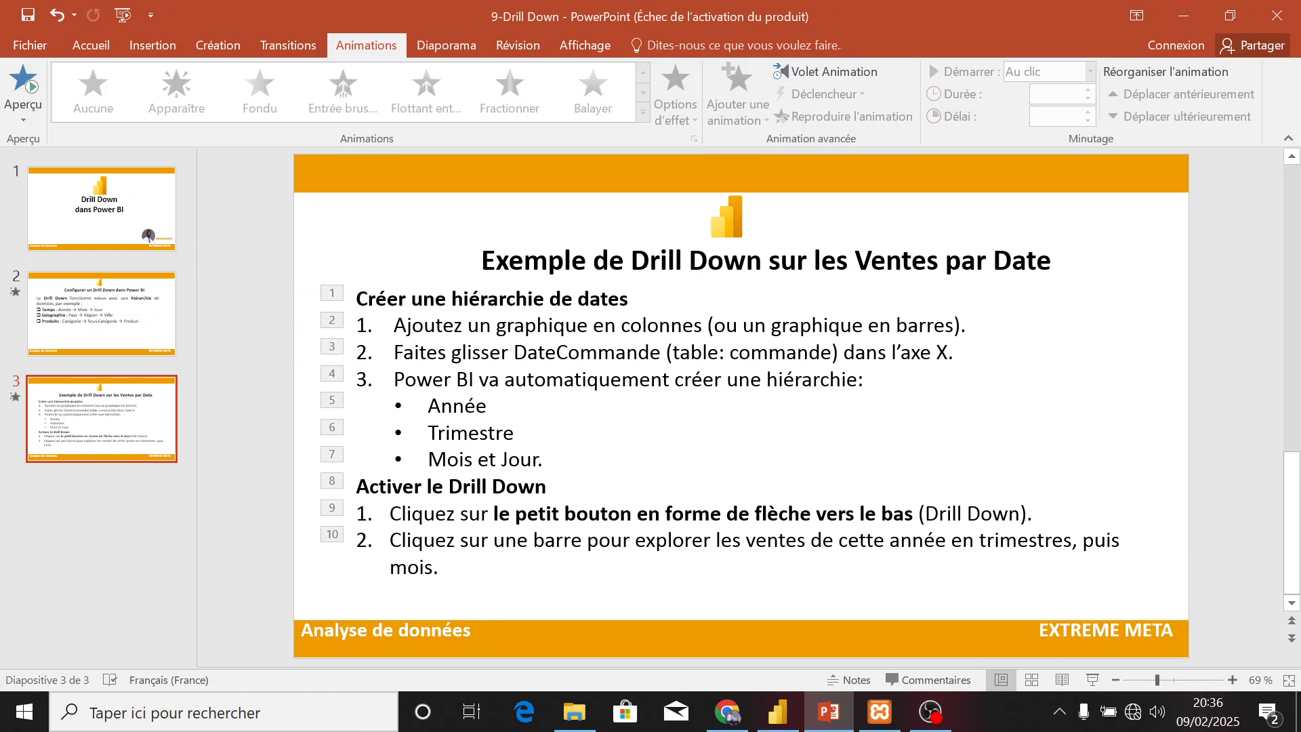
click(777, 711)
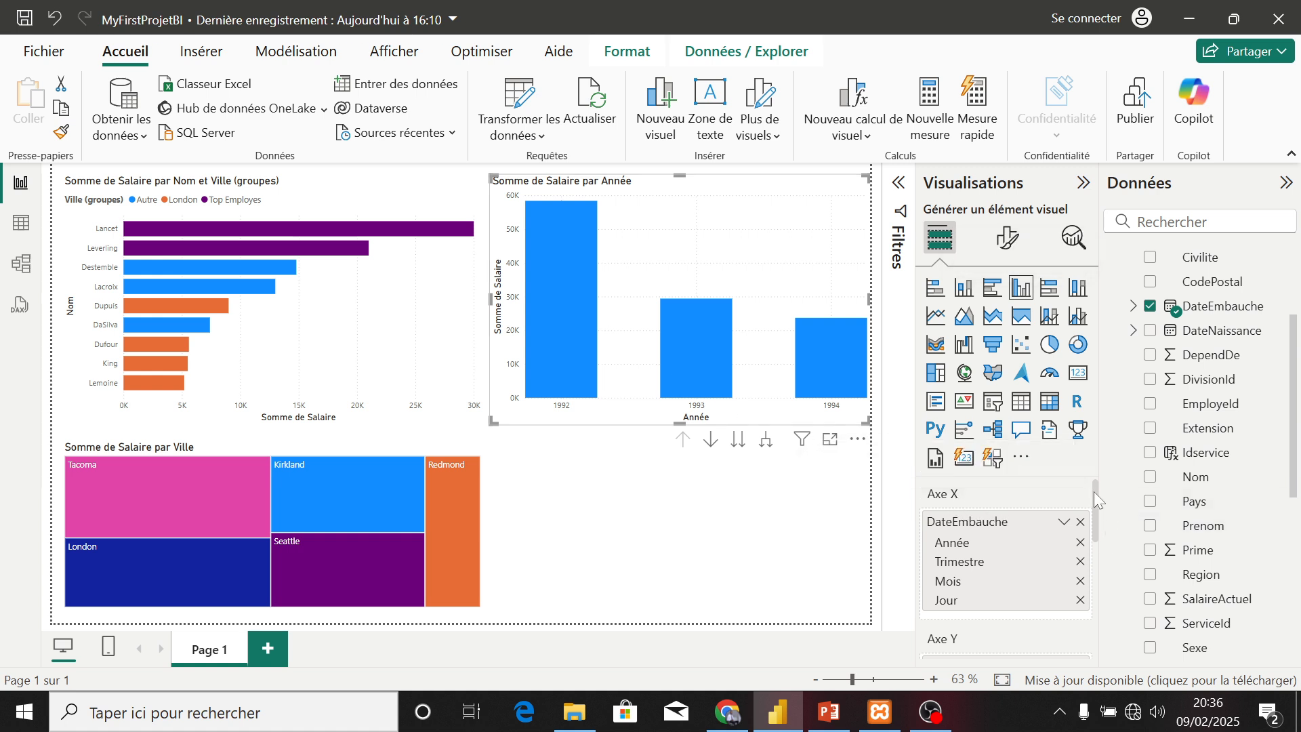
- Turn on drill-down mode for the salary column chart, drill into the 1992 column and return to the year level
drag(1094, 491, 1098, 498)
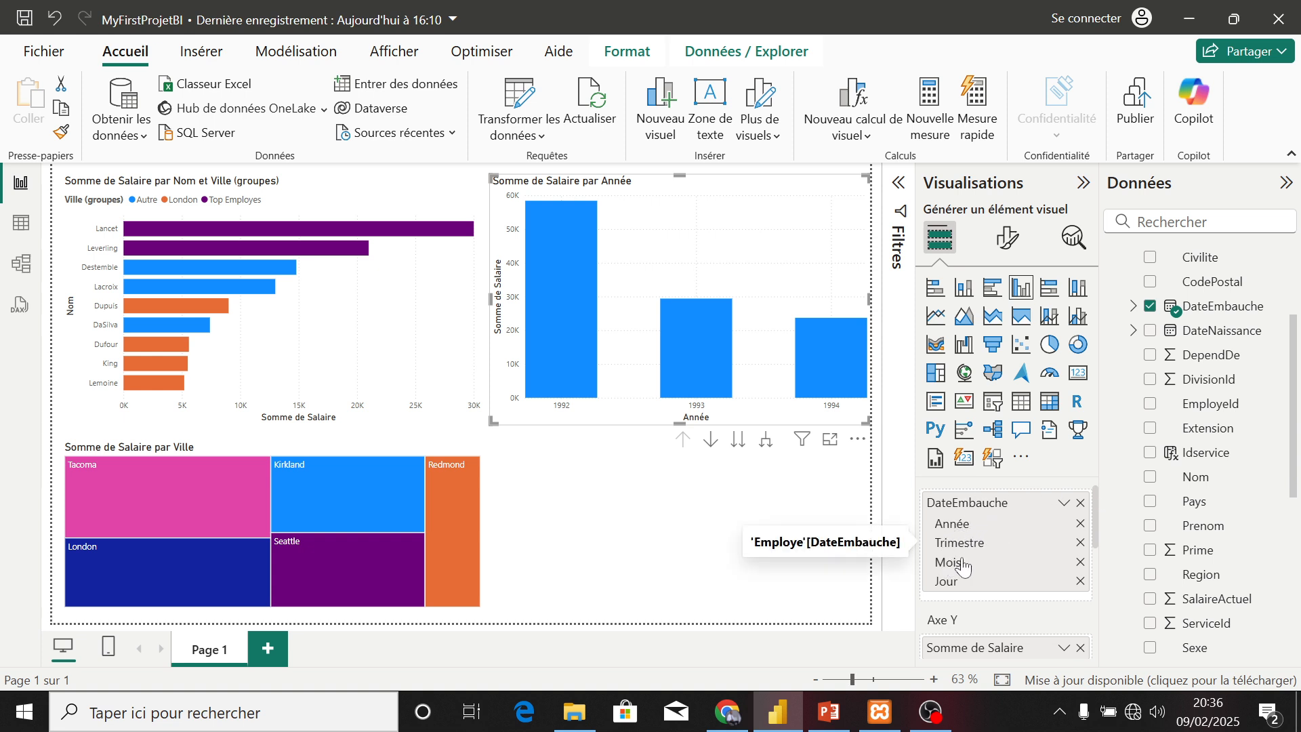
click(710, 440)
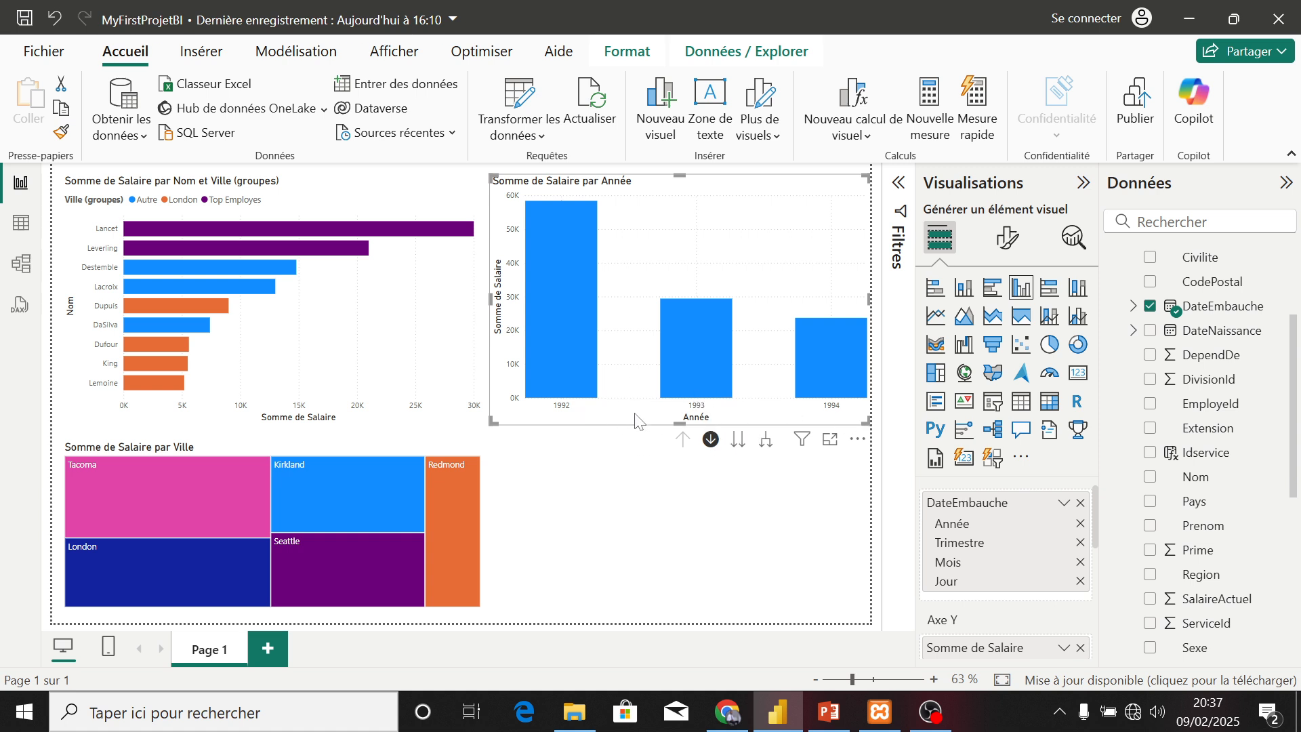
mouse_move(549, 320)
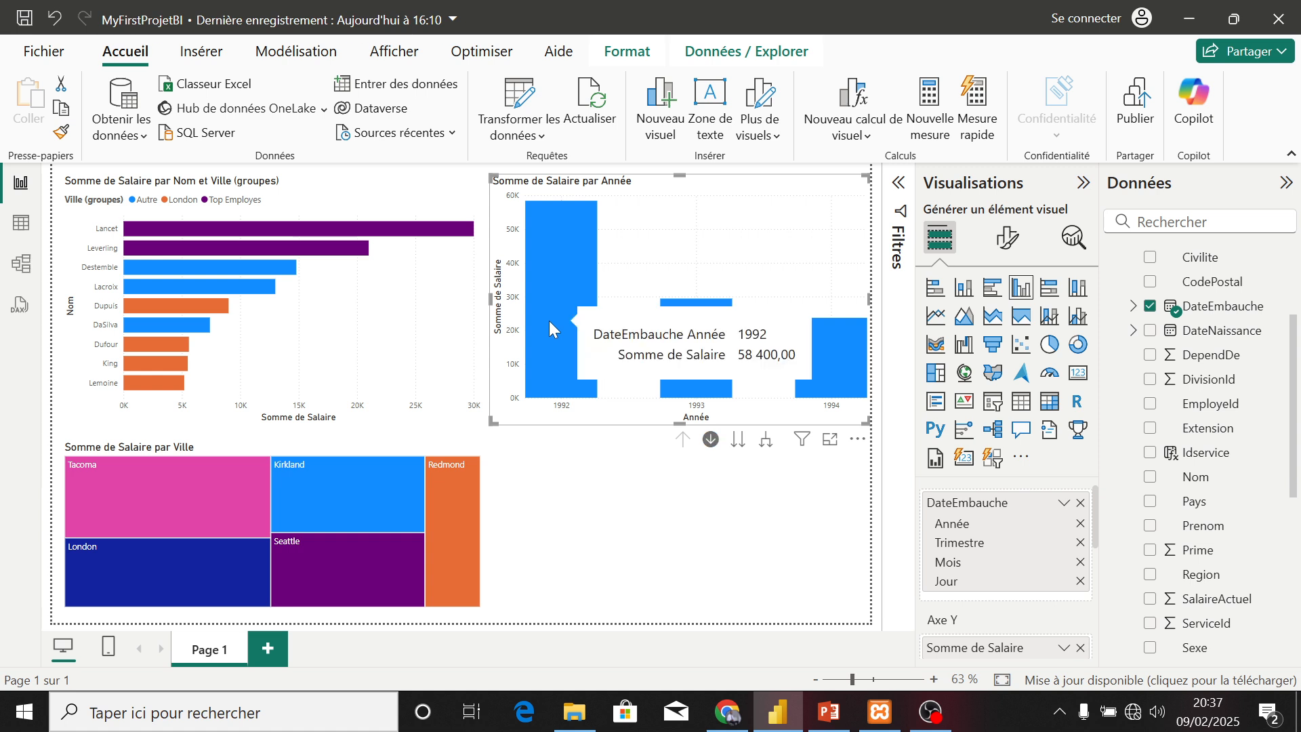
click(549, 320)
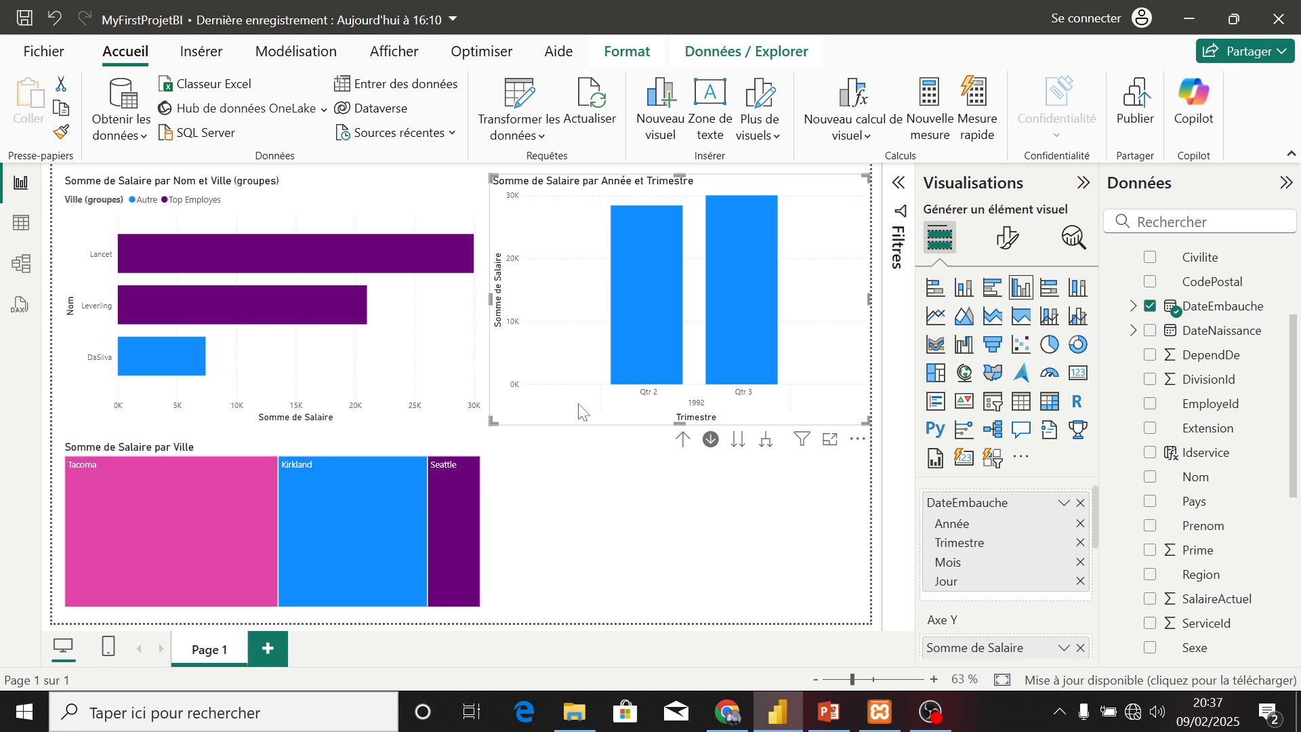
click(683, 440)
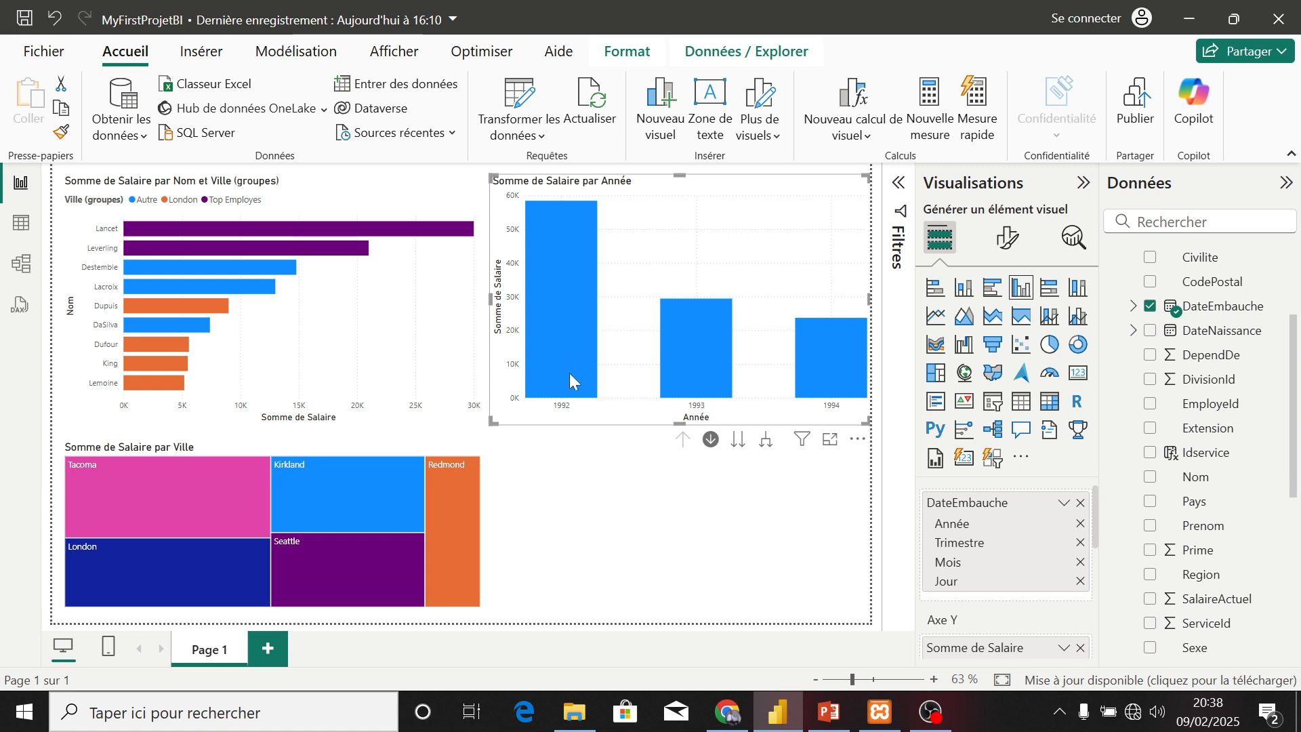
- Move the salary column chart to the quarter level across all years and drill into Qtr 1 to examine the related charts
click(739, 441)
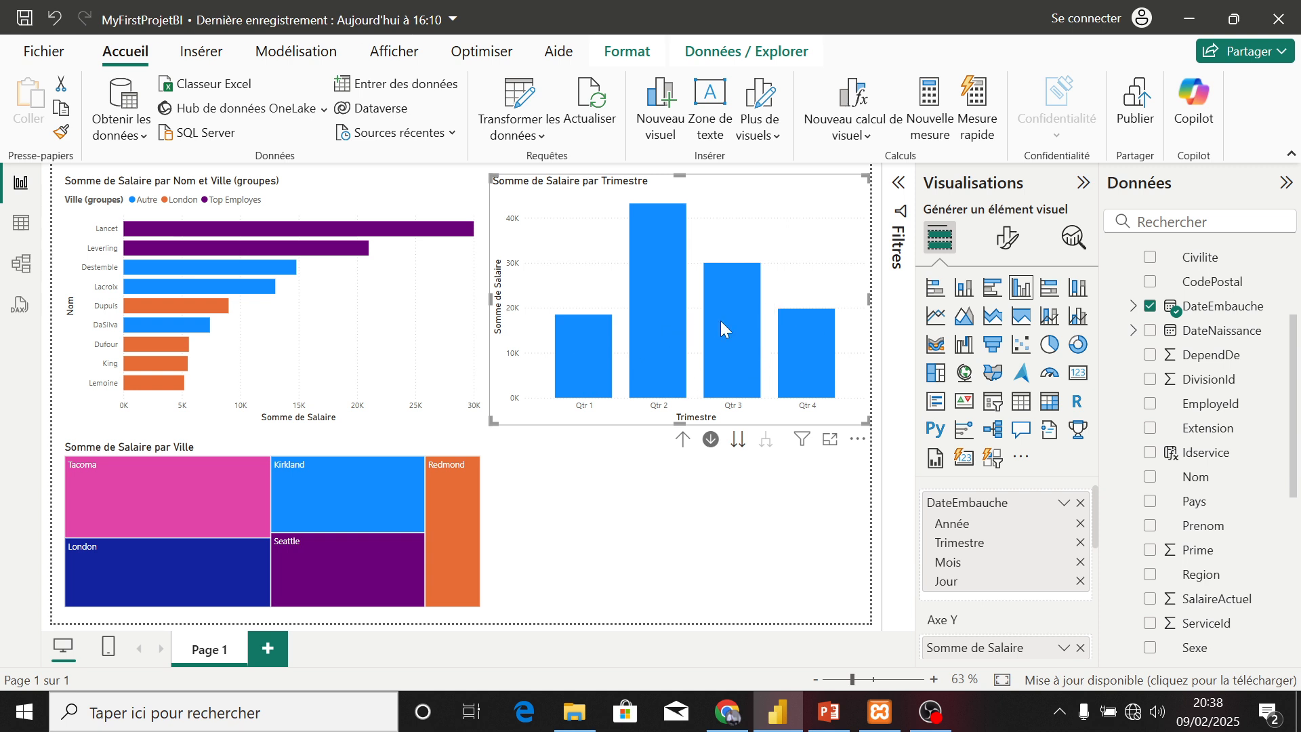
click(590, 352)
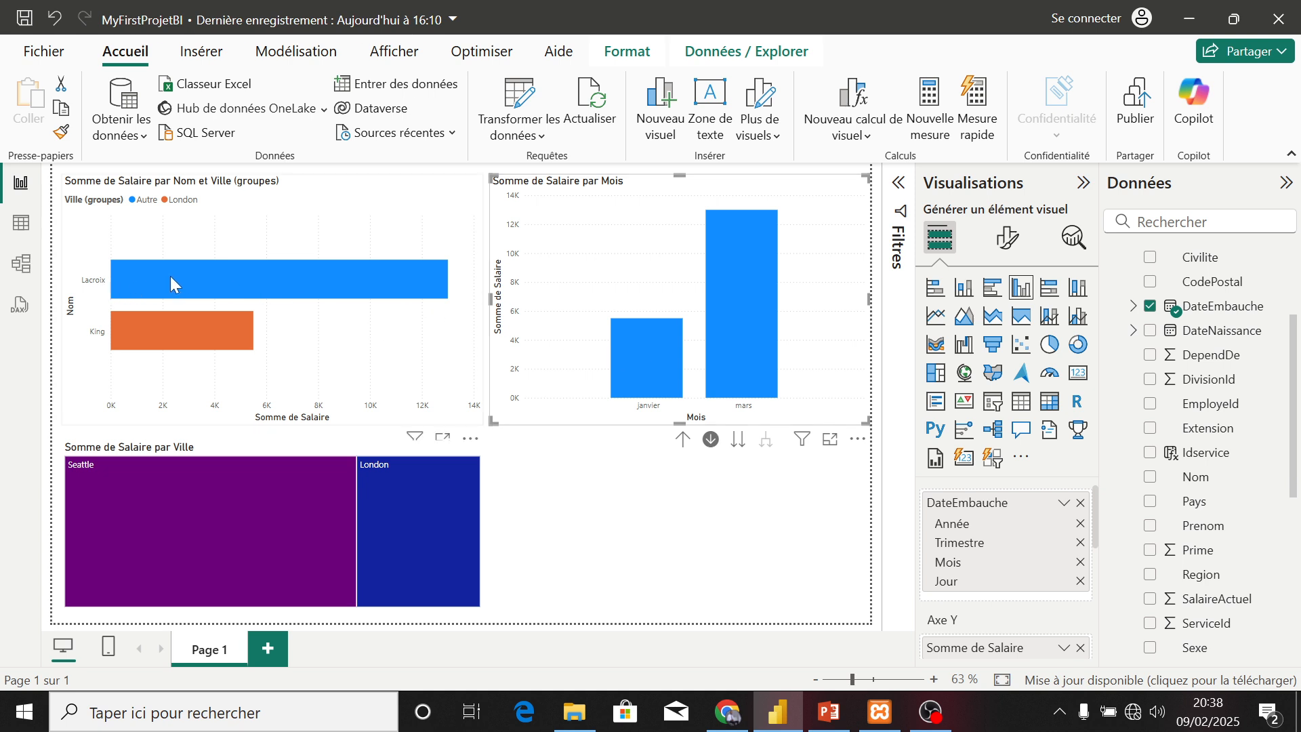
mouse_move(171, 284)
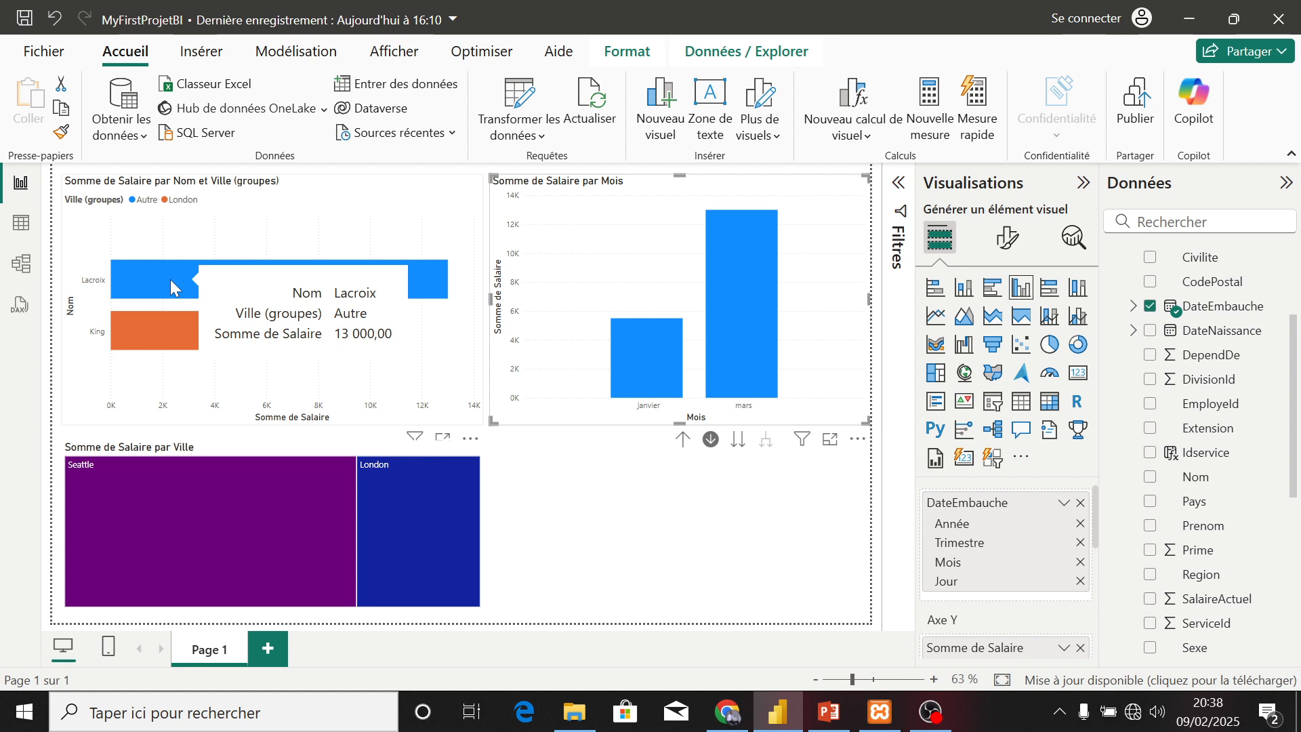
mouse_move(206, 519)
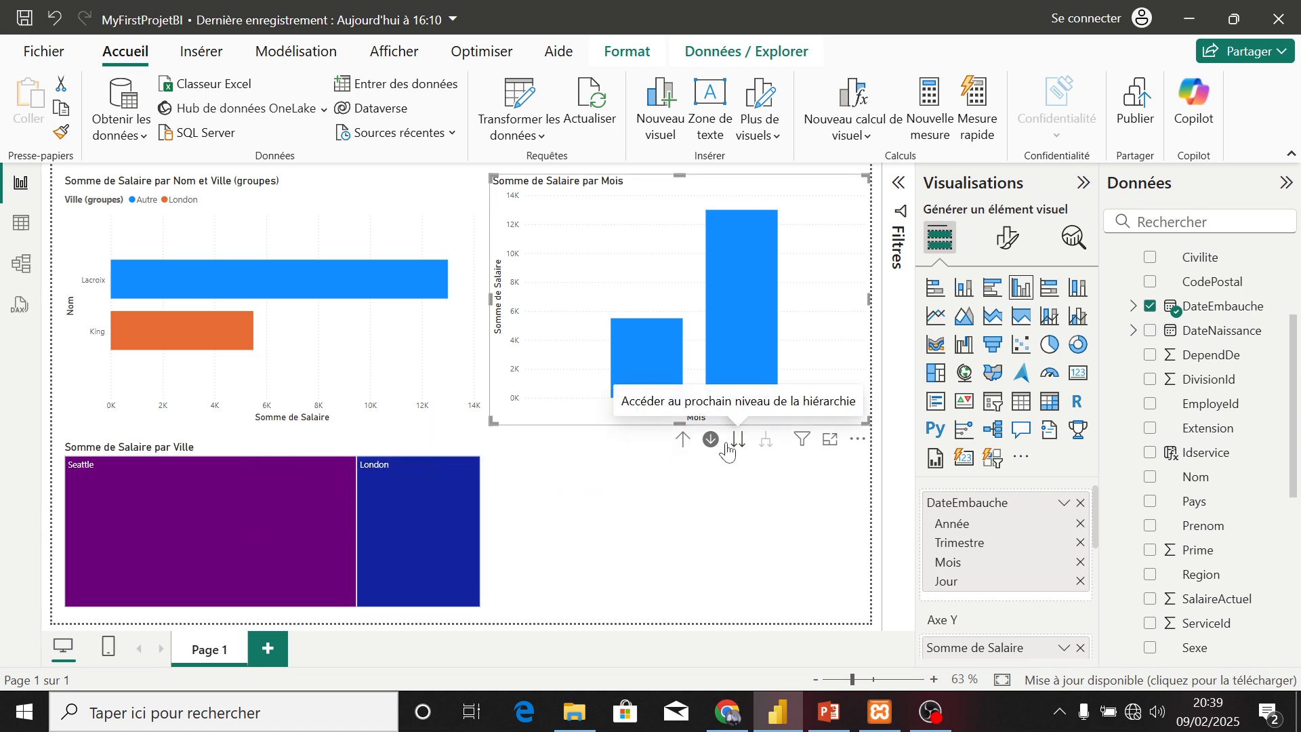
- Drill the salary column chart back up to the year level and expand all years into their quarters
click(684, 440)
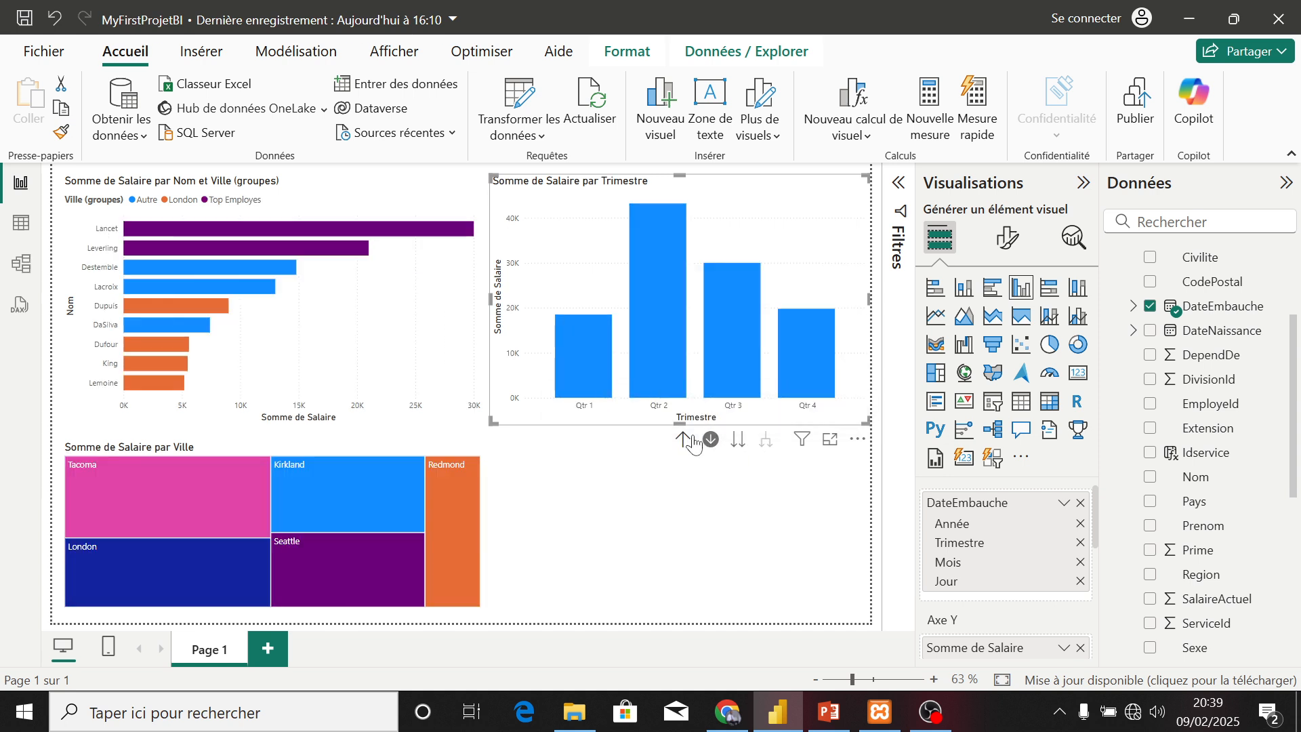
click(685, 439)
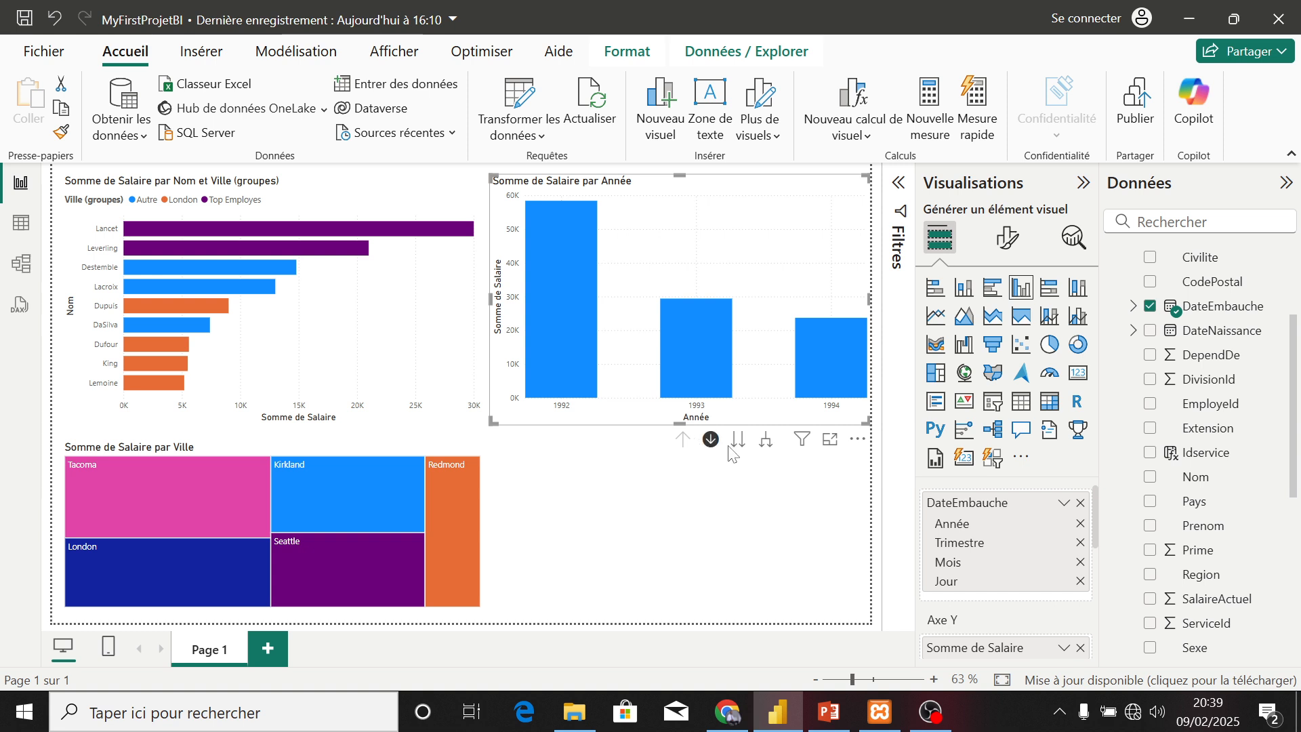
click(768, 446)
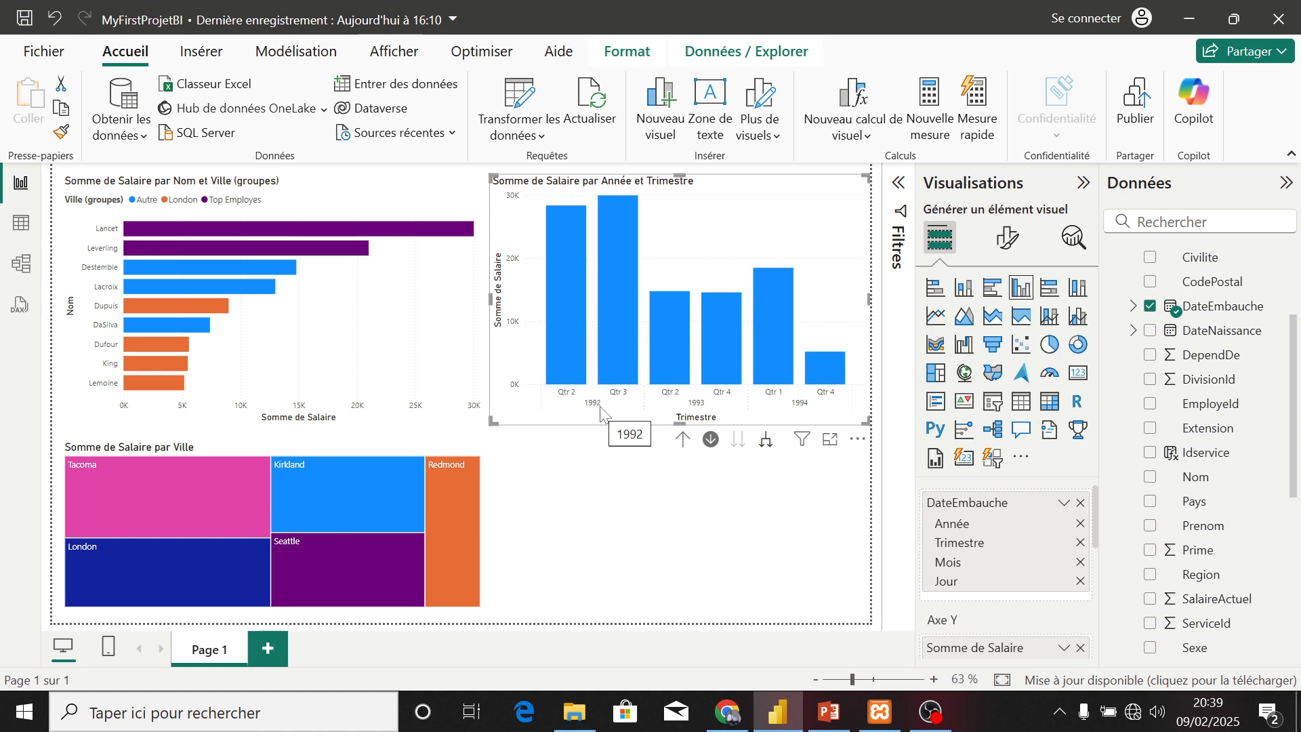
- Drill into the 1992 Qtr 3 column, go back up one level and drill into 1992 Qtr 2 instead
click(610, 353)
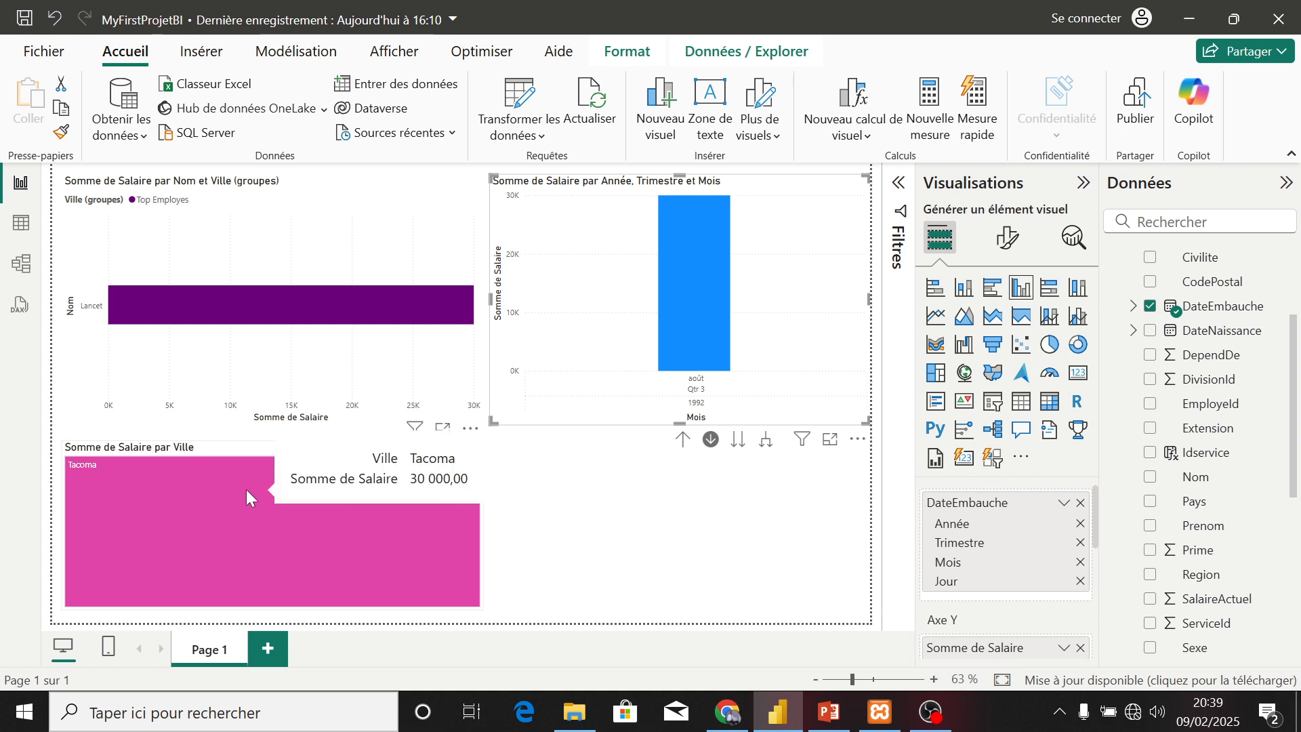
mouse_move(714, 271)
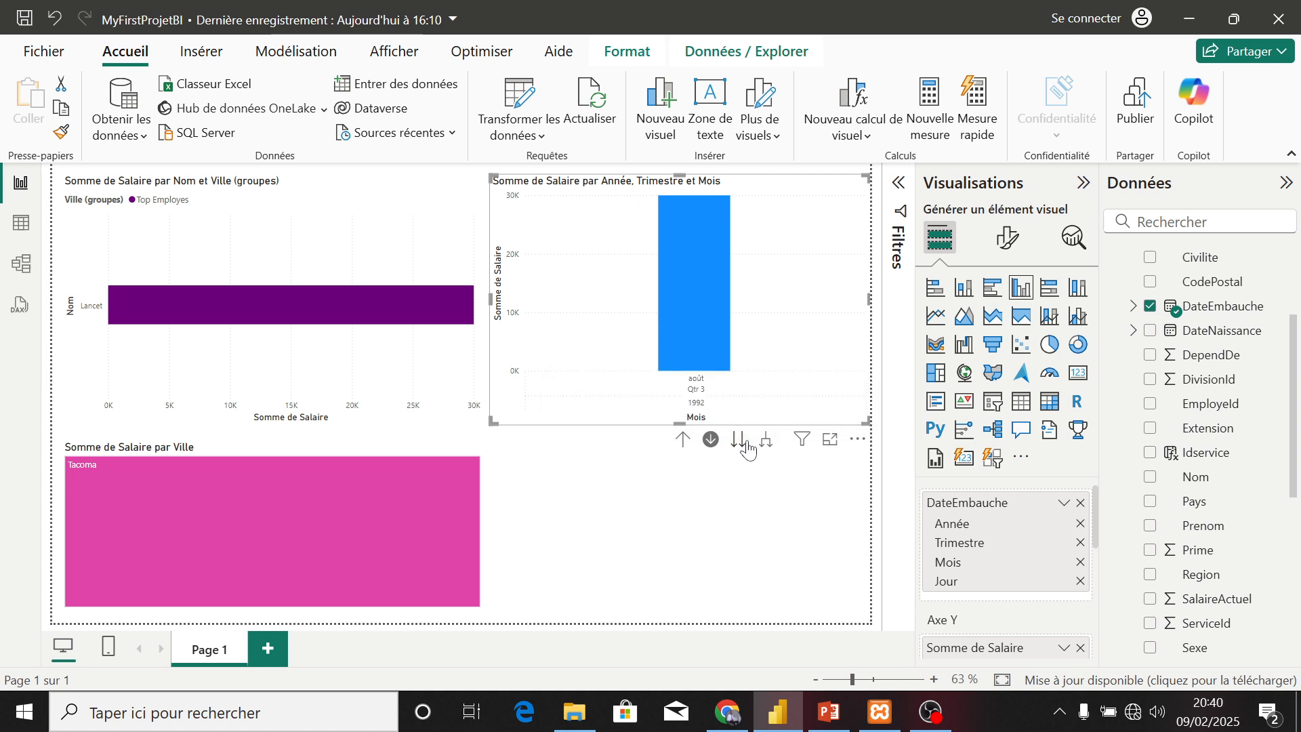
click(682, 439)
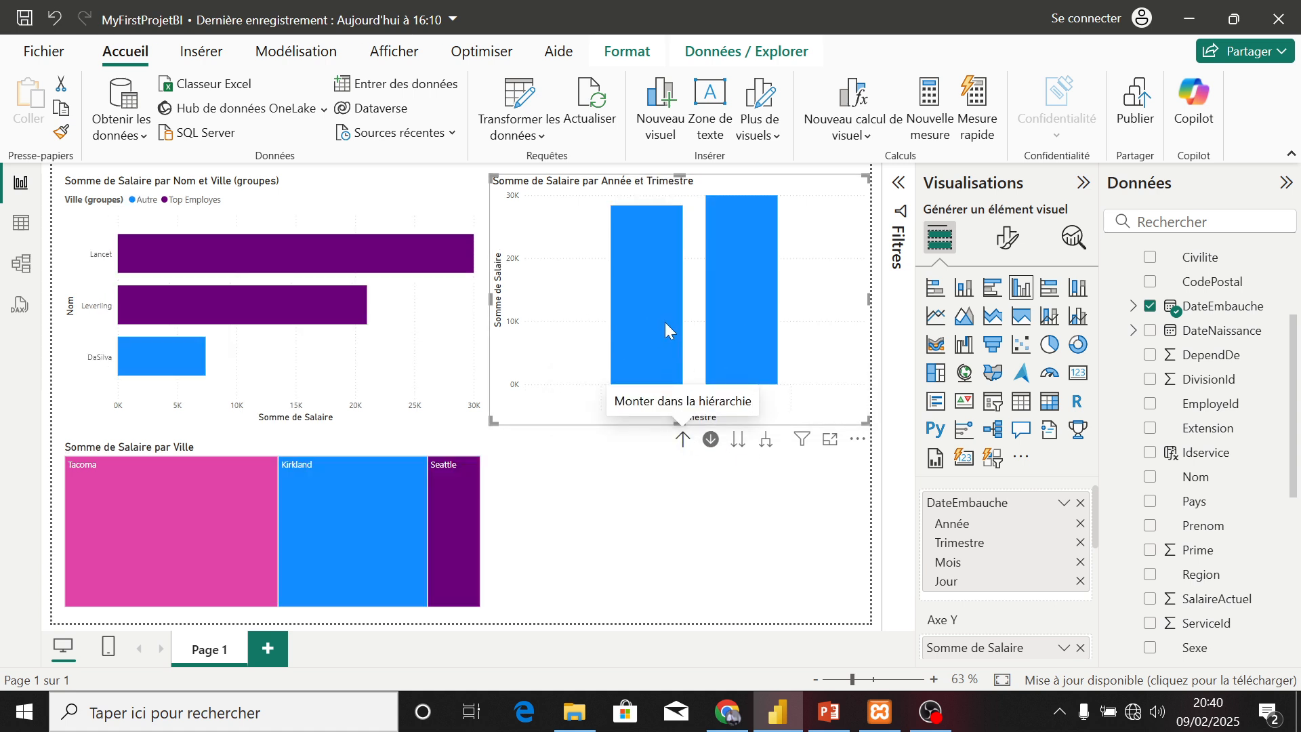
mouse_move(649, 332)
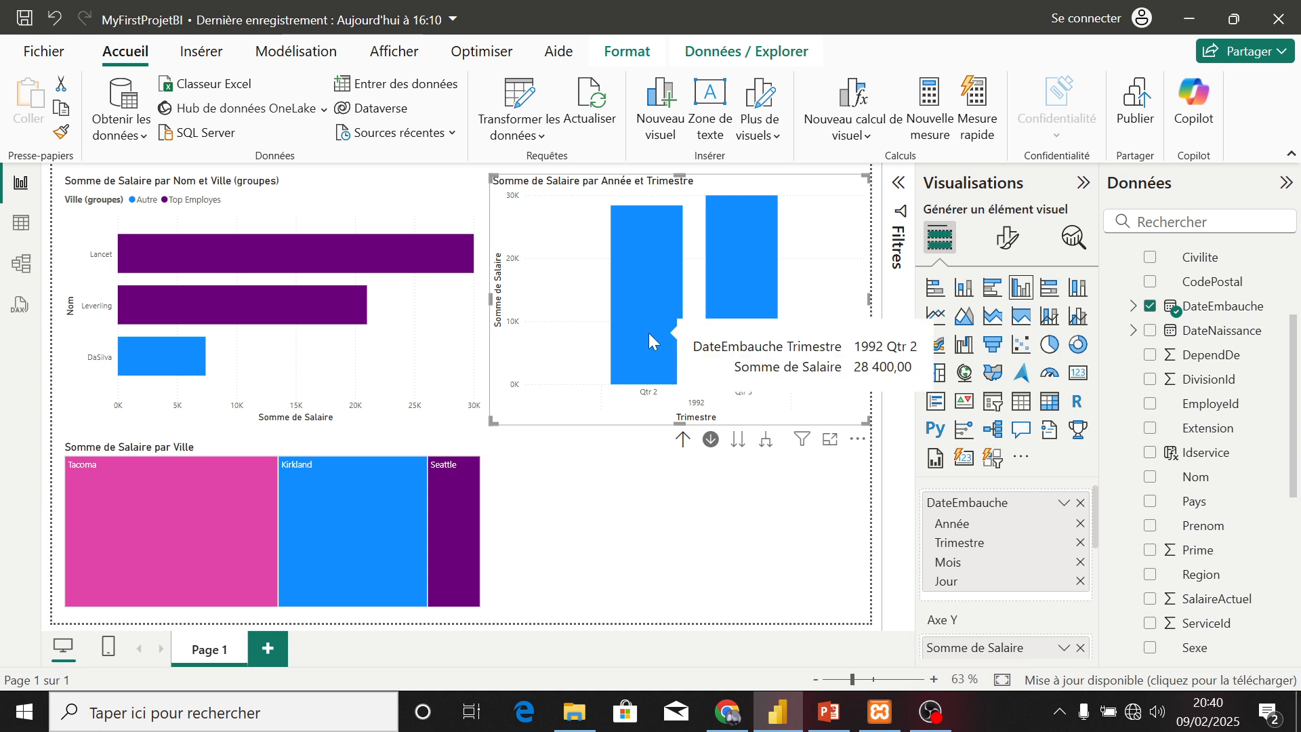
click(648, 332)
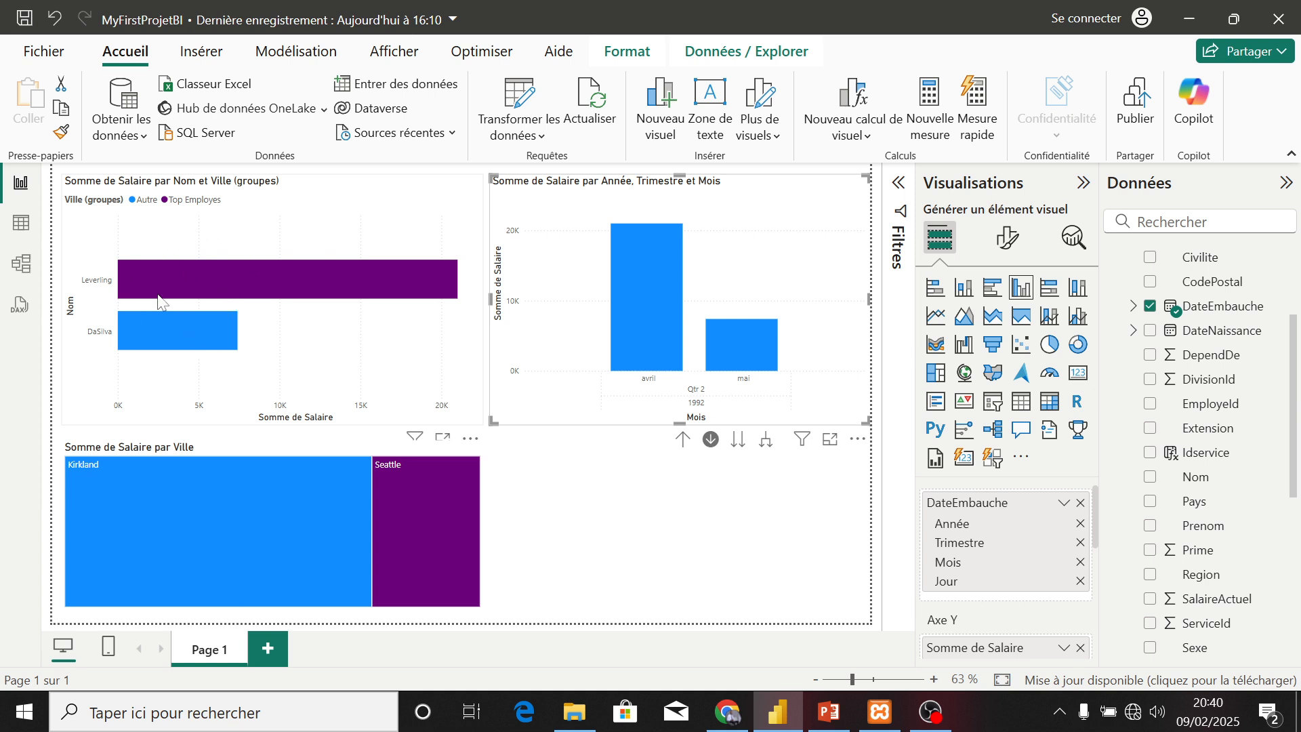
mouse_move(225, 335)
- Edit the visual interactions so that the salary column chart filters the treemap of salaries by city
click(628, 54)
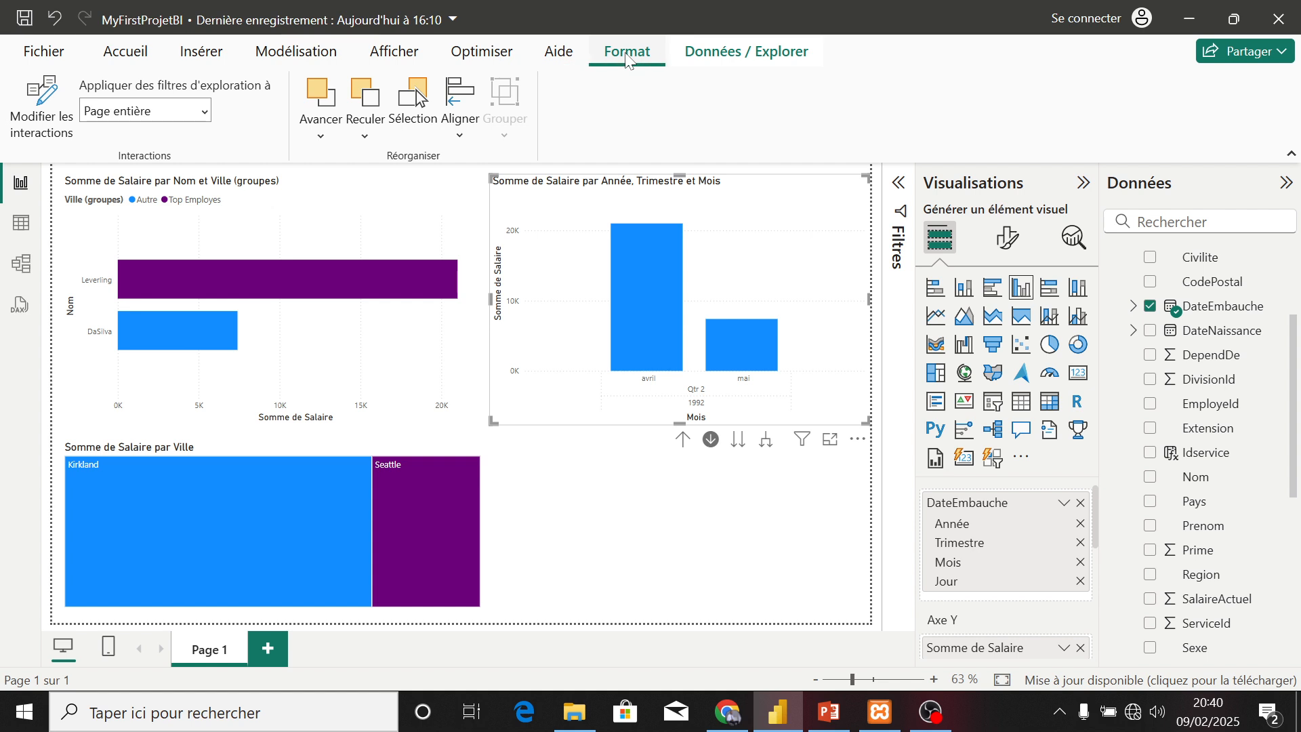
click(49, 124)
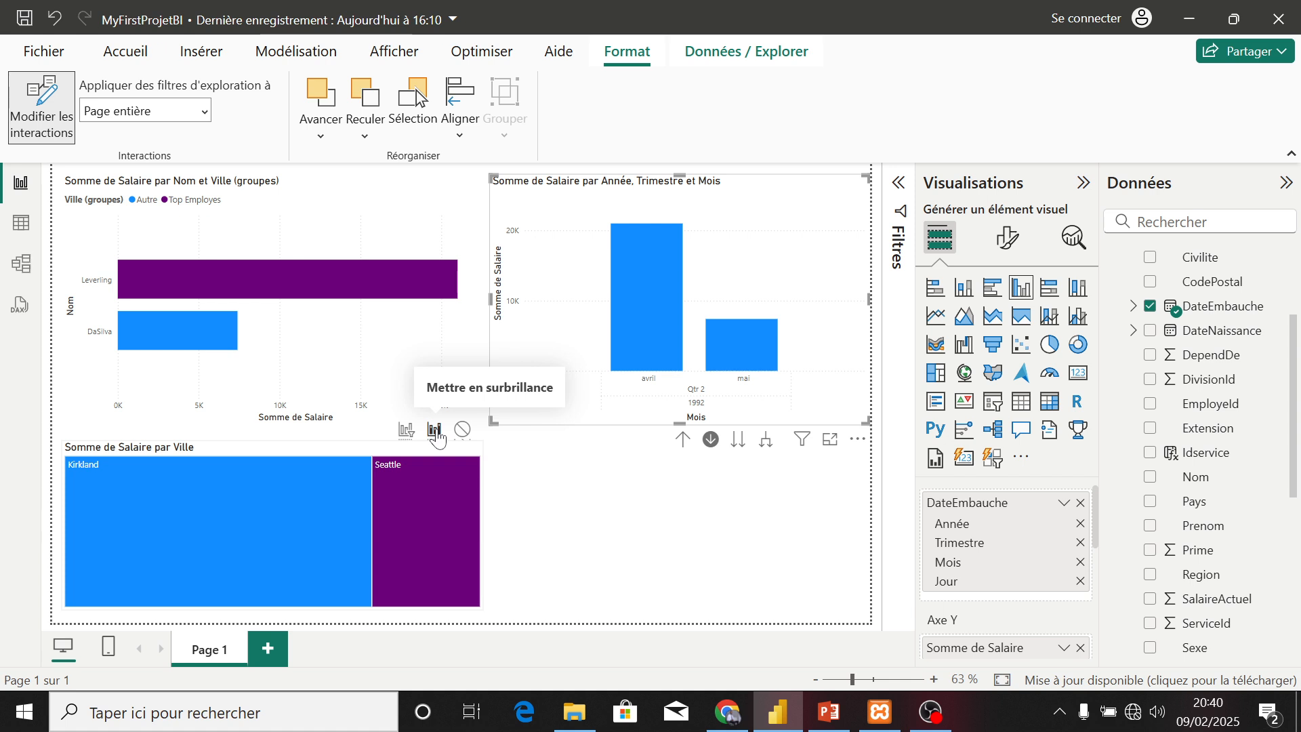
click(406, 432)
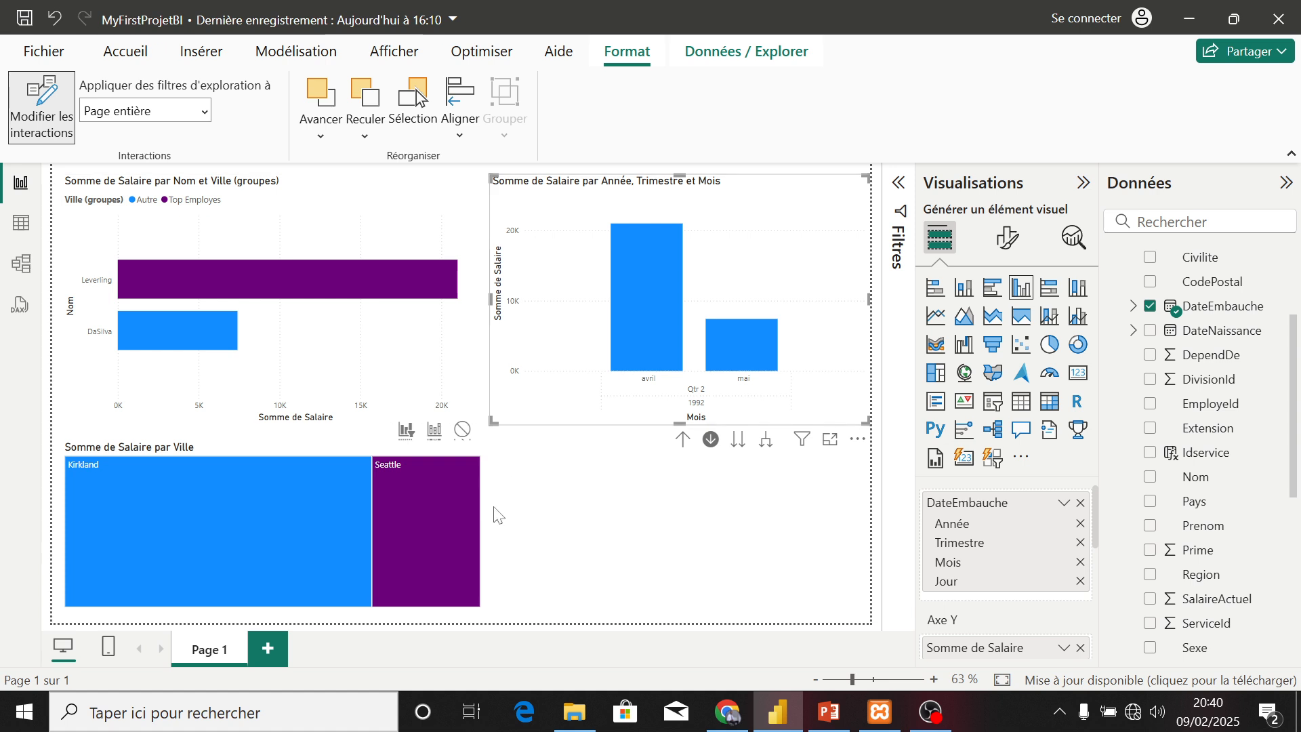
- Reposition the treemap centrally below the other two charts, set it to filter the salary column chart, and finish editing interactions
click(480, 453)
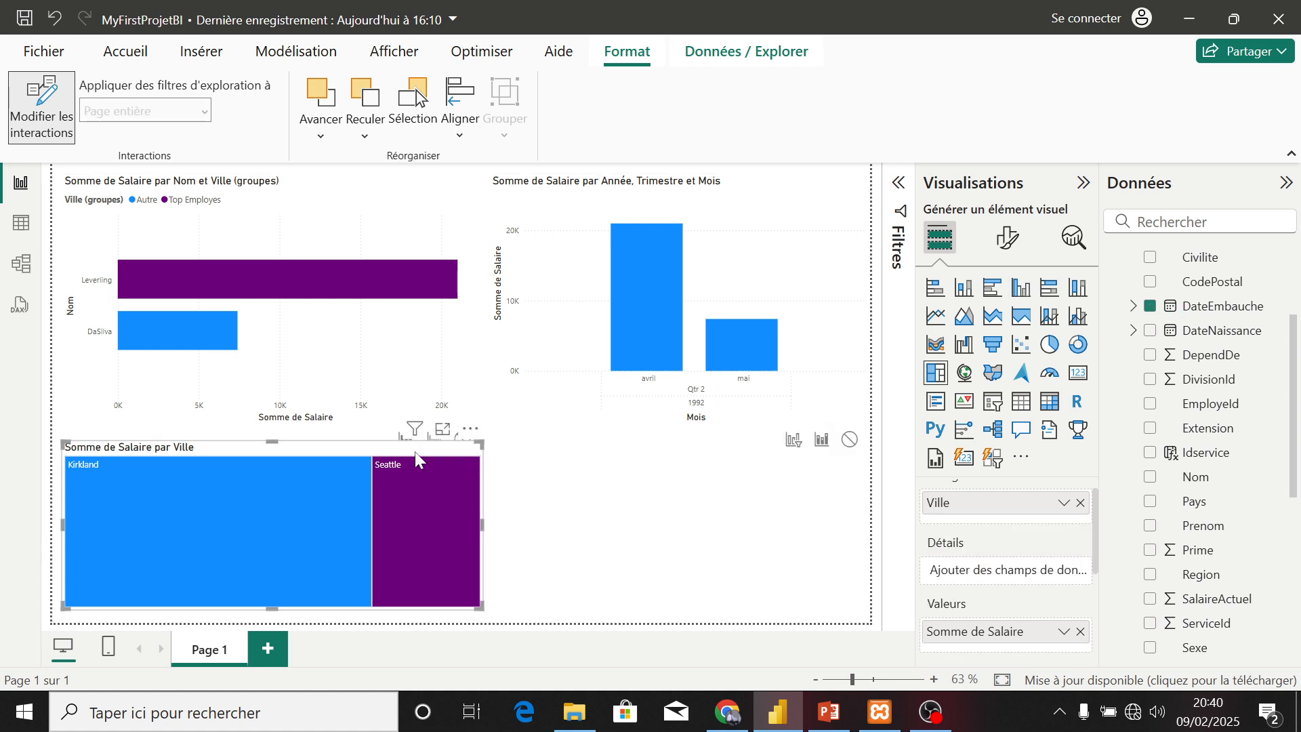
drag(480, 442, 657, 504)
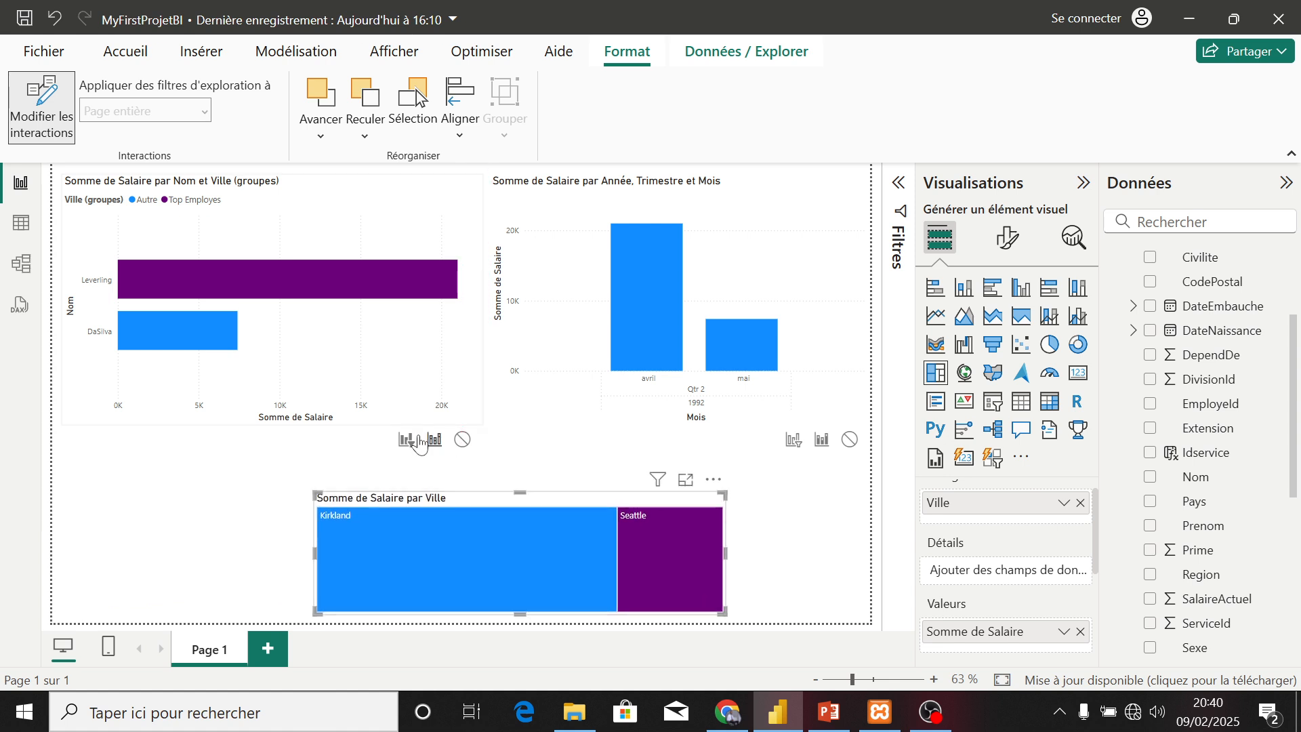
click(794, 439)
click(32, 117)
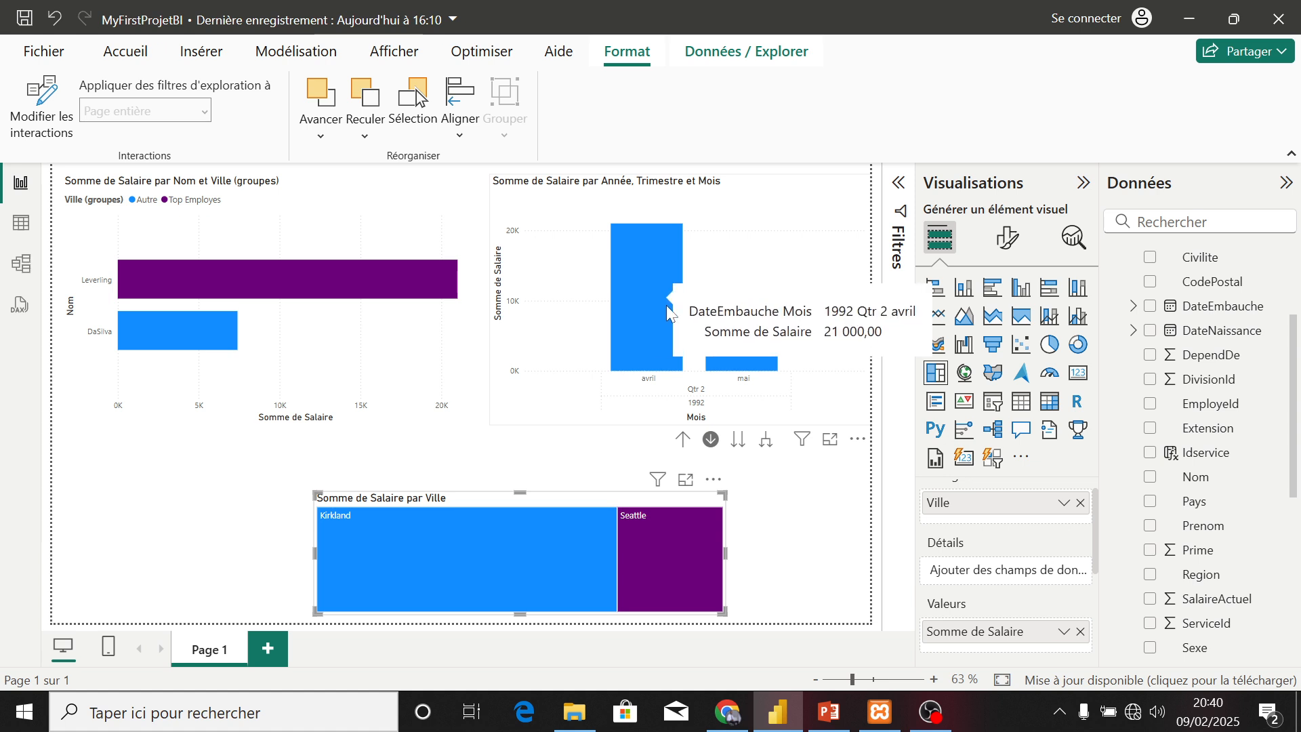
- Drill into the May 1992 column of the salary chart, and move the treemap below the bar chart and enlarge it
mouse_move(738, 341)
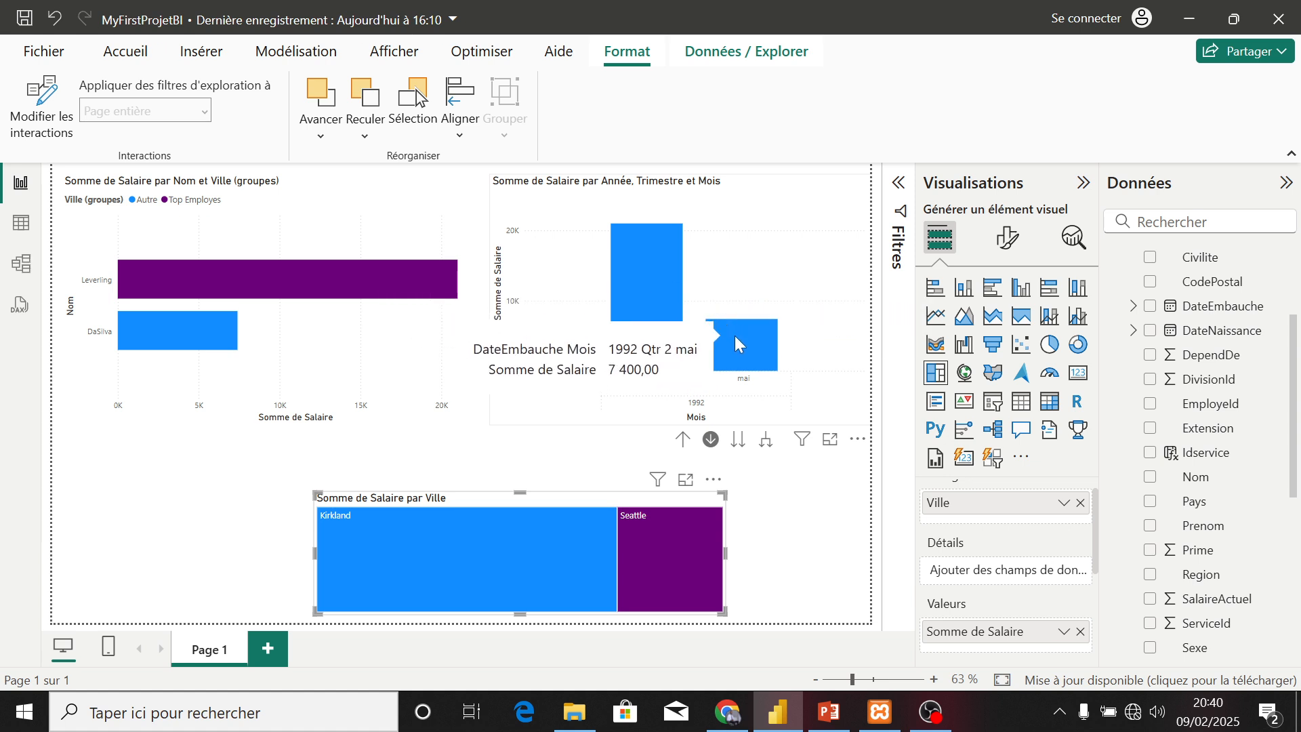
click(735, 336)
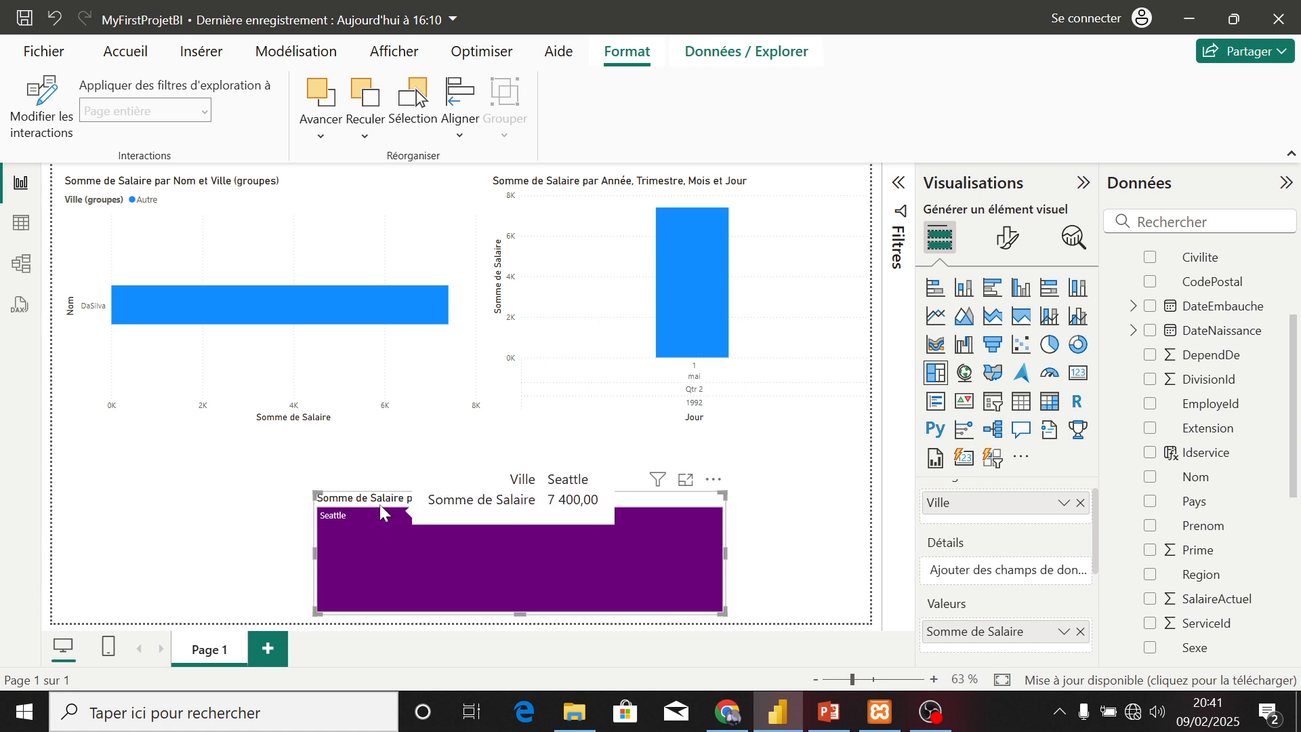
drag(398, 501, 161, 471)
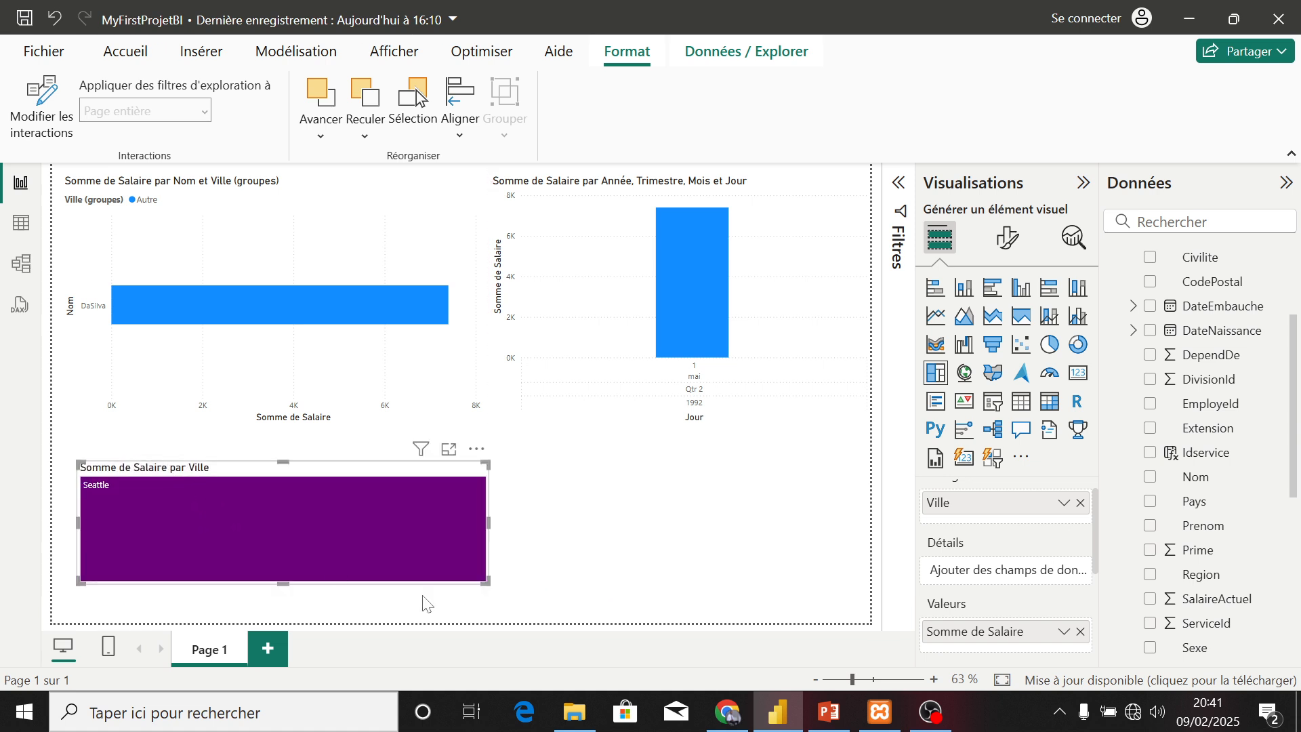
drag(486, 581, 501, 615)
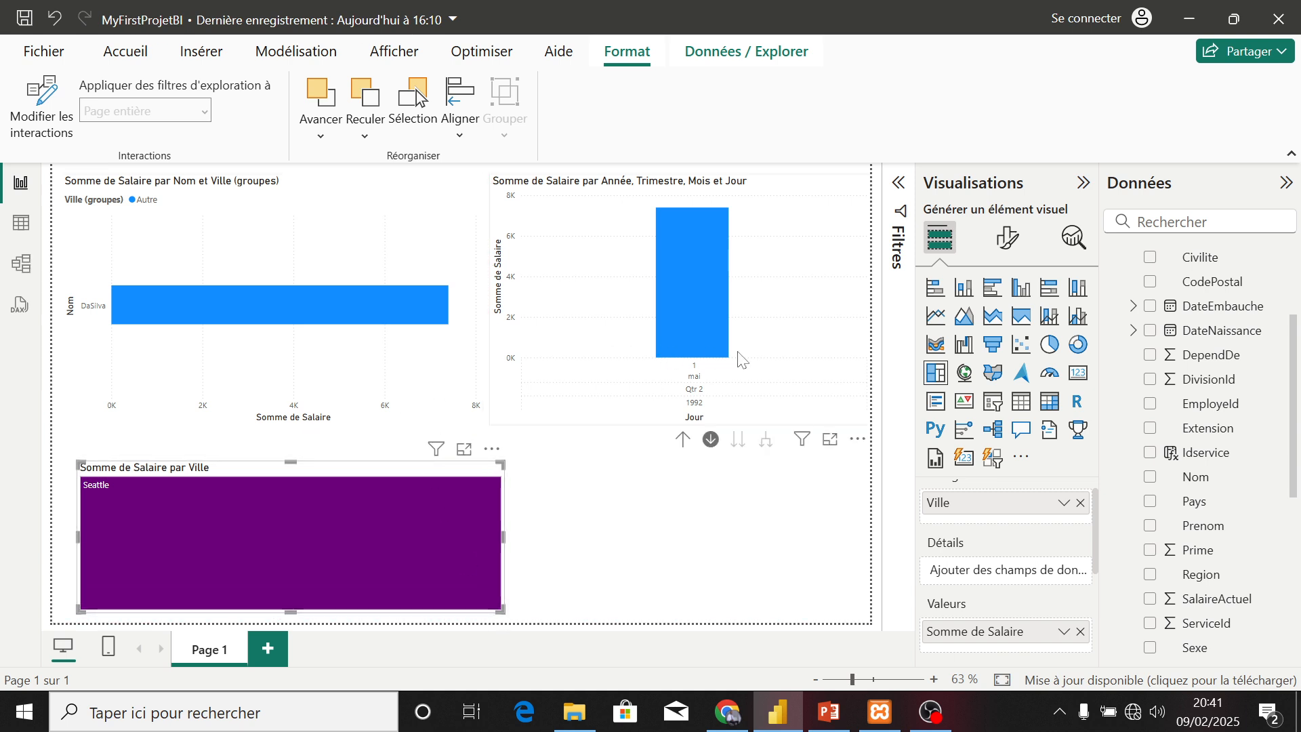
- Drill the salary column chart back up two levels to the quarters of 1992
click(685, 440)
click(685, 440)
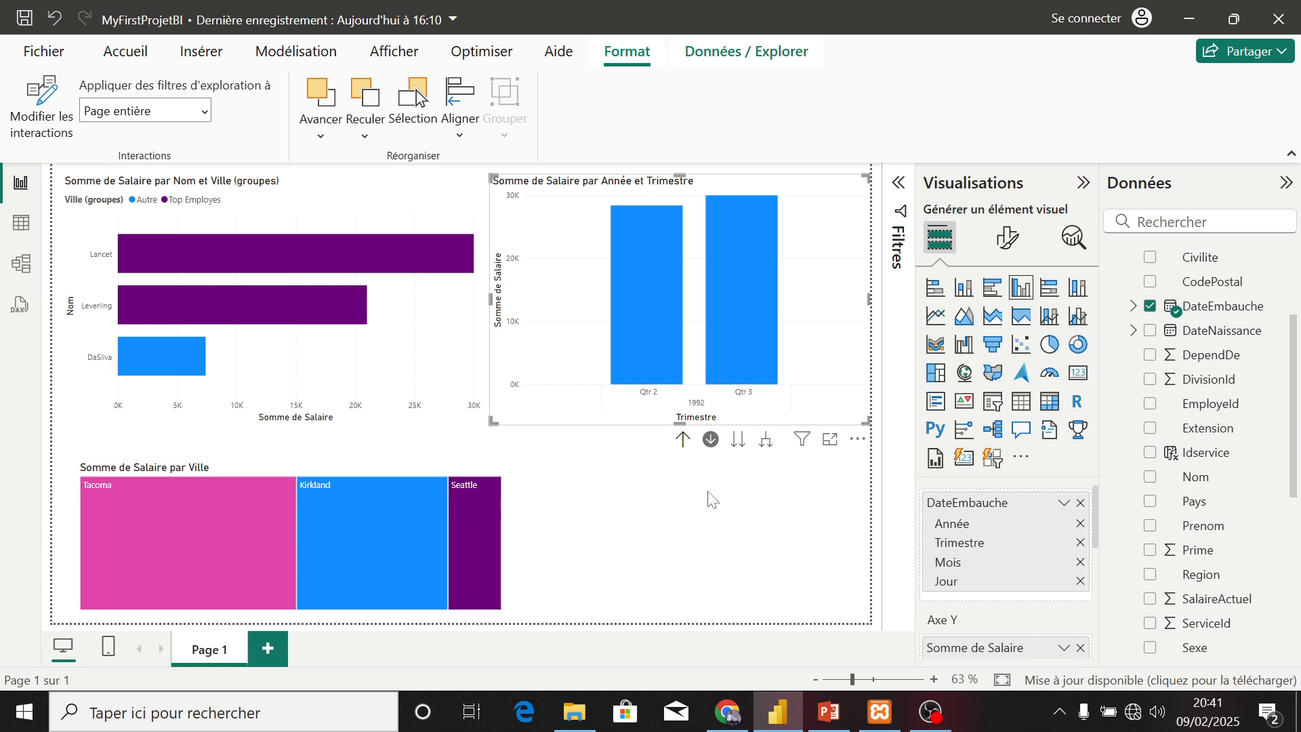
- Convert the treemap of salaries by city into a card showing the sum of Salaire
mouse_move(245, 527)
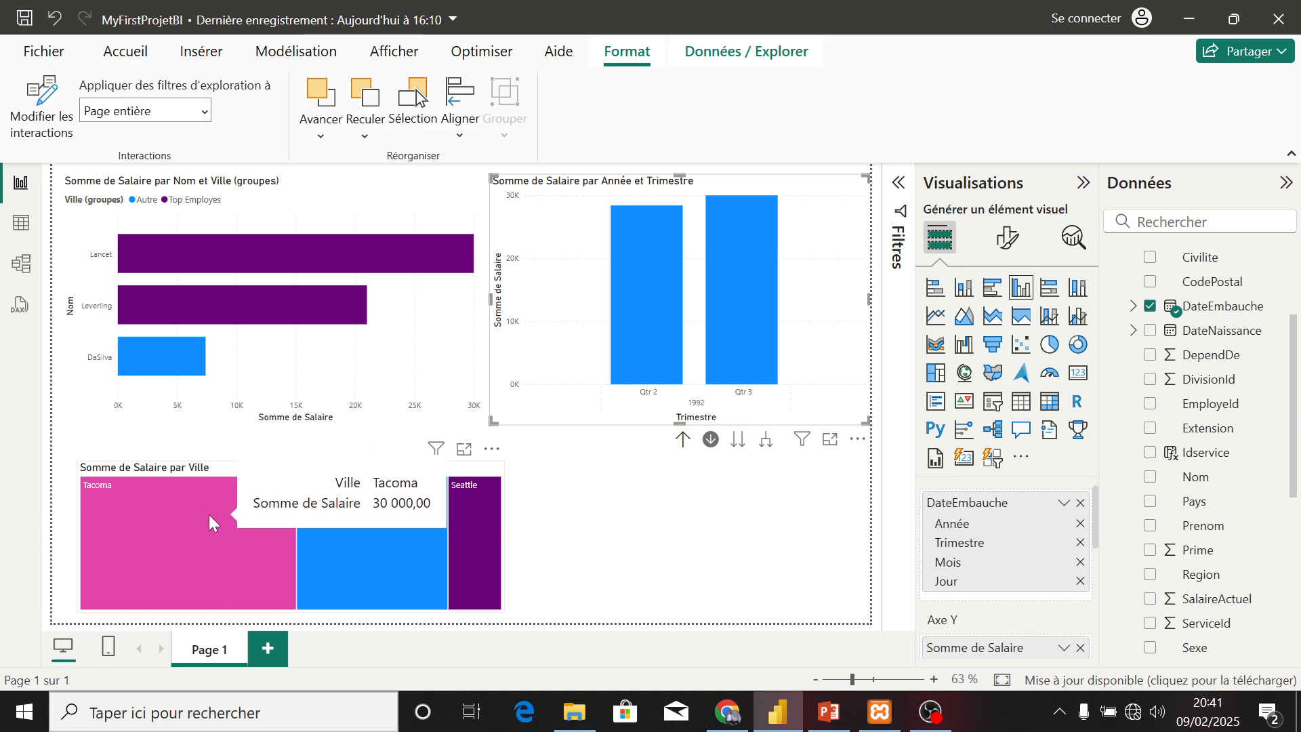
click(234, 469)
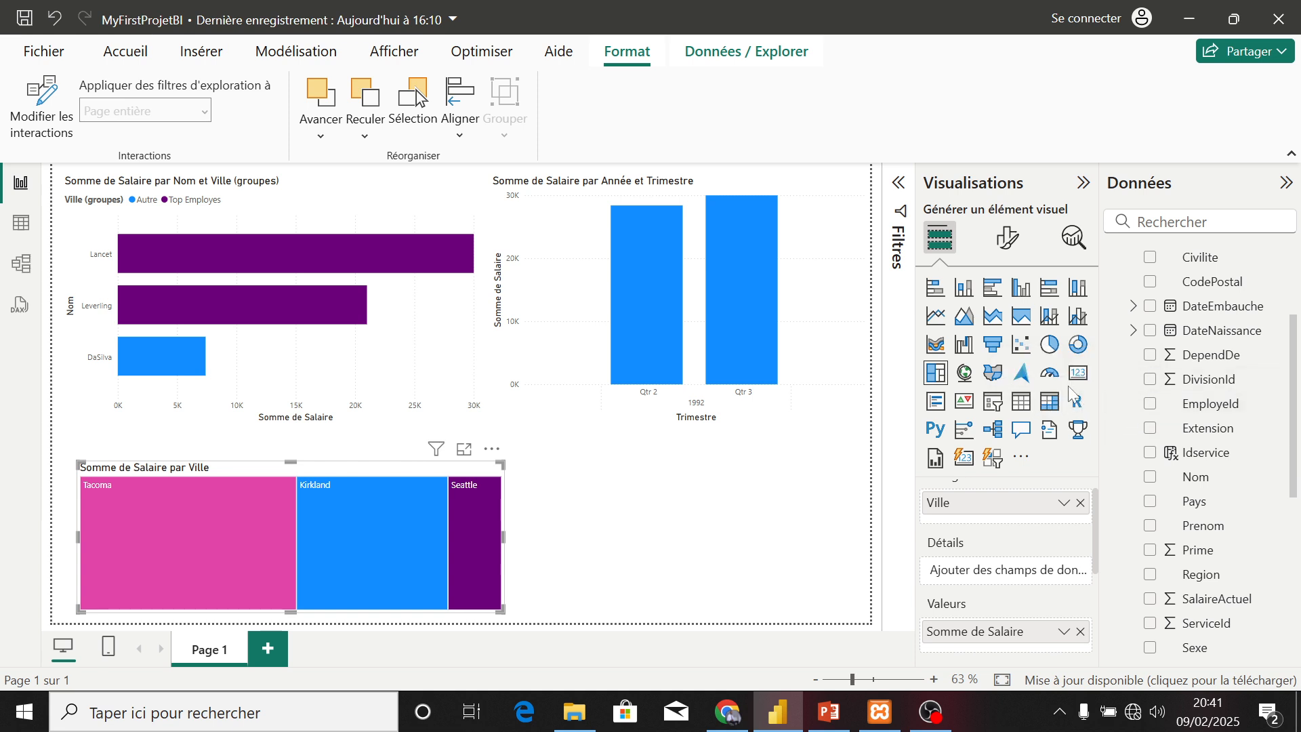
click(1078, 382)
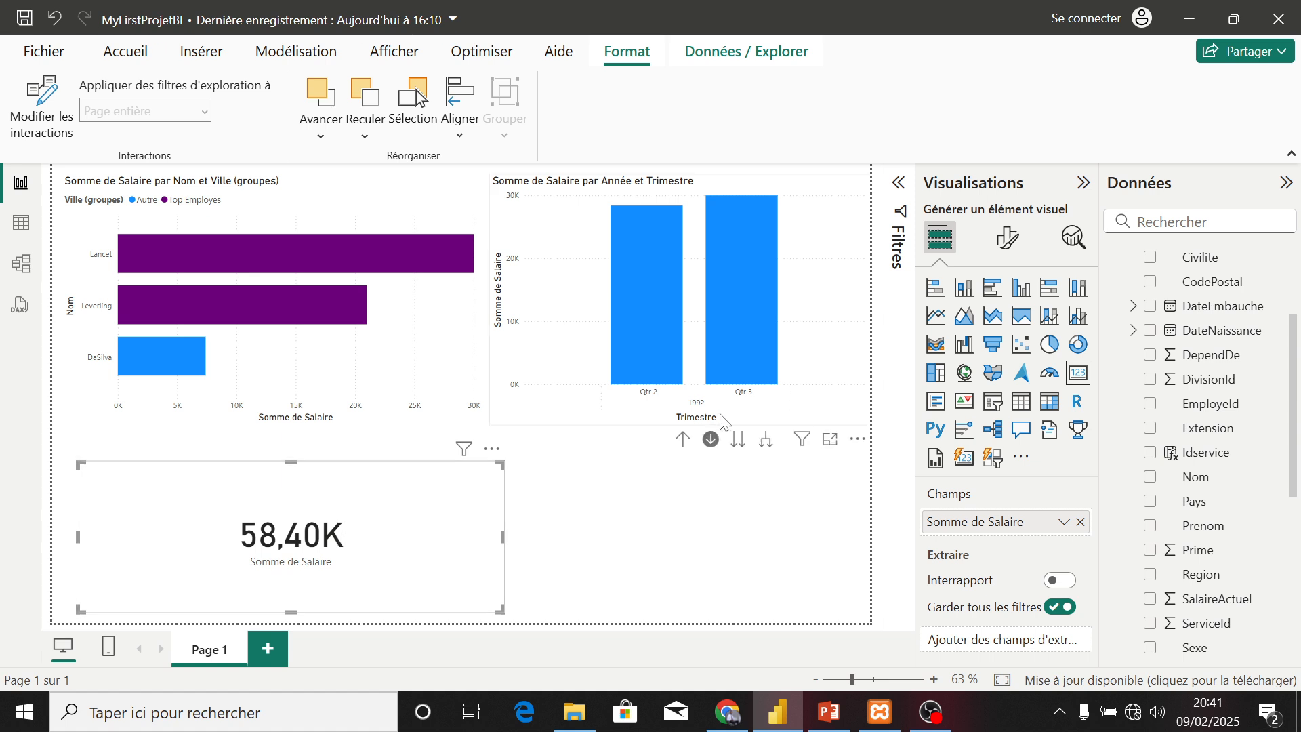
- Try to convert the salary card into a slicer and undo the conversion
click(993, 402)
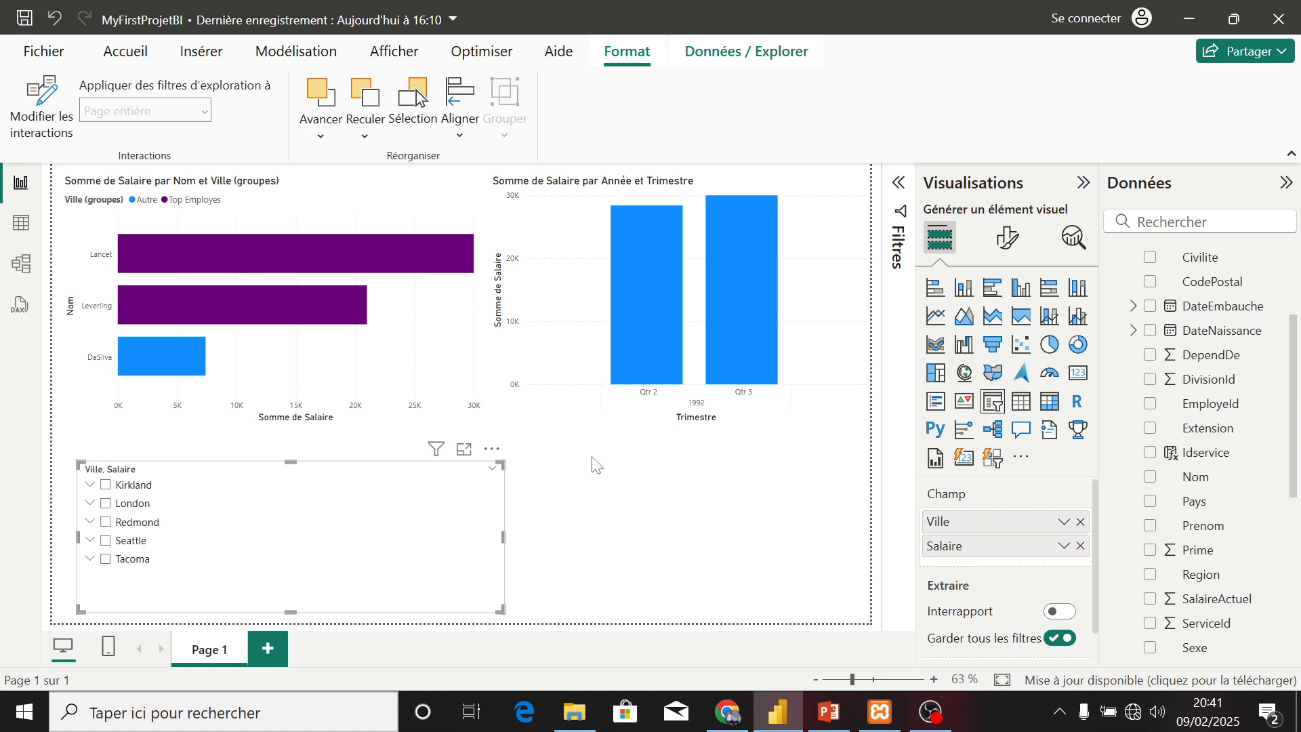
key(ctrl+z)
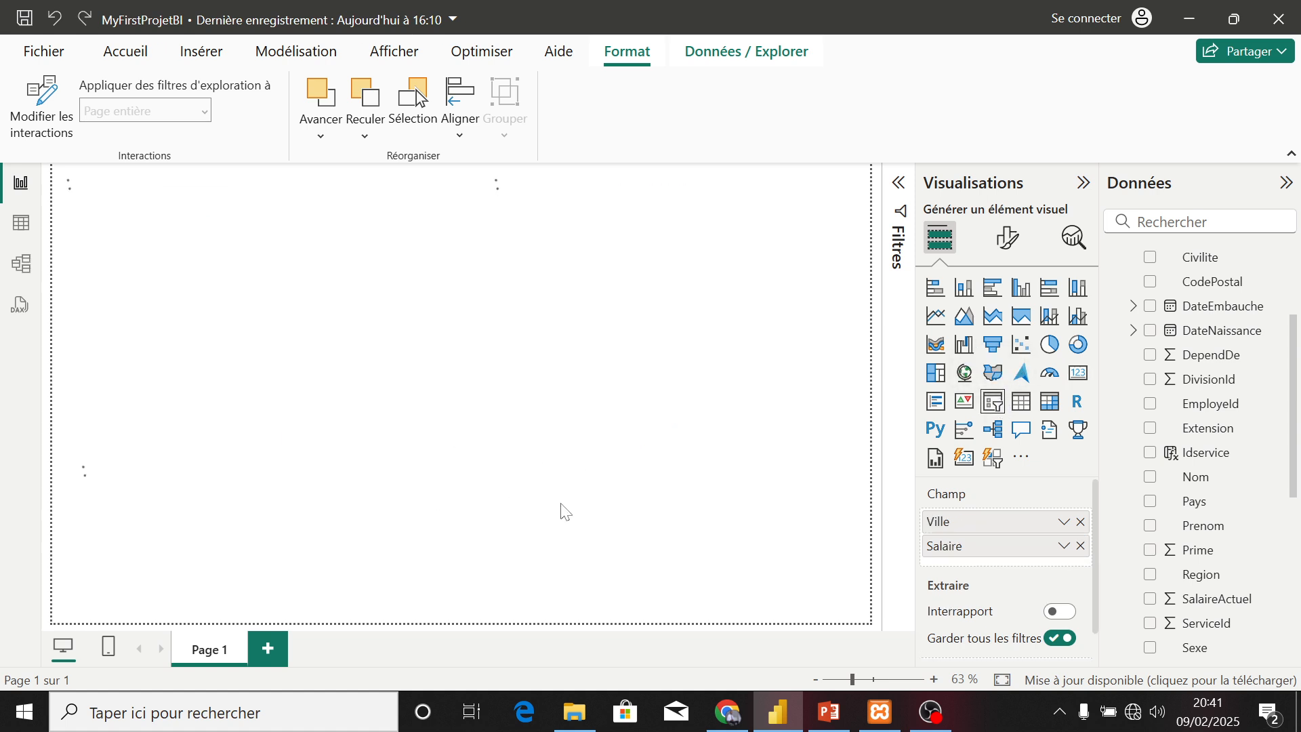
- Add a separate slicer beside the salary card, using the Ville field
click(616, 505)
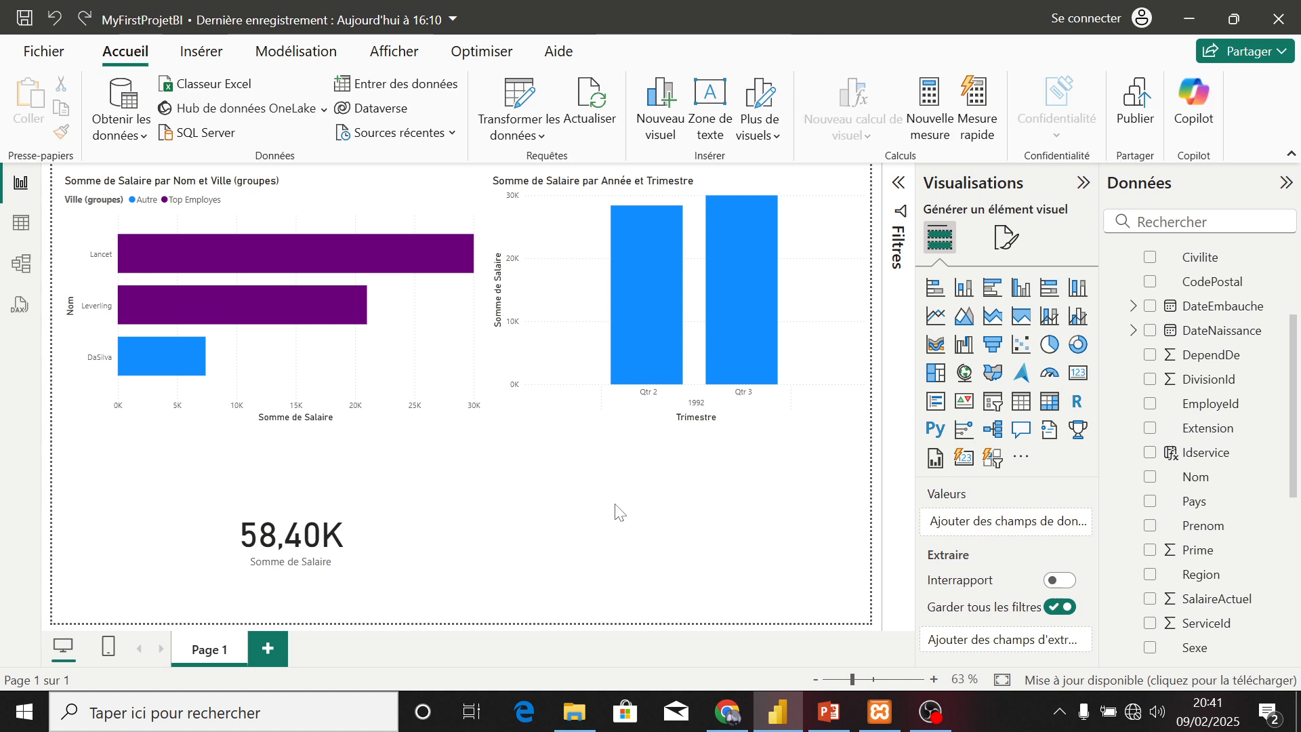
click(995, 404)
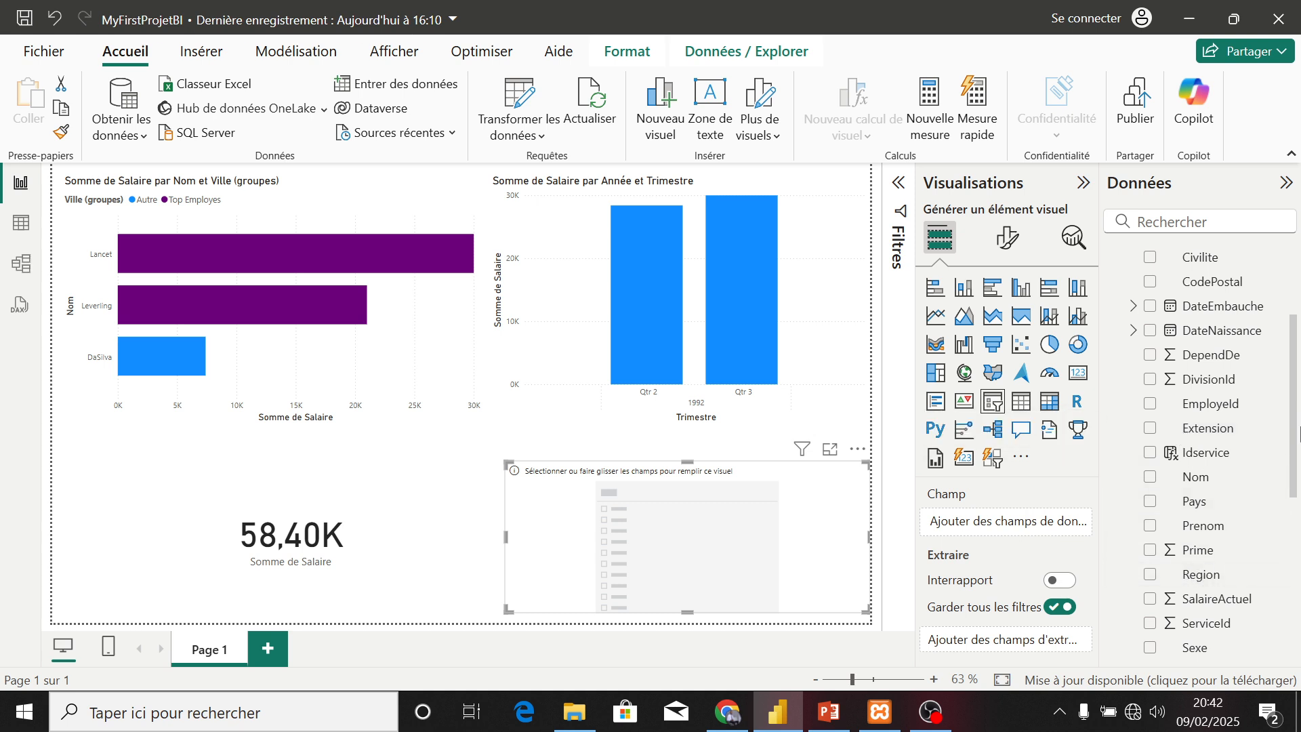
scroll(1295, 438, down, 3)
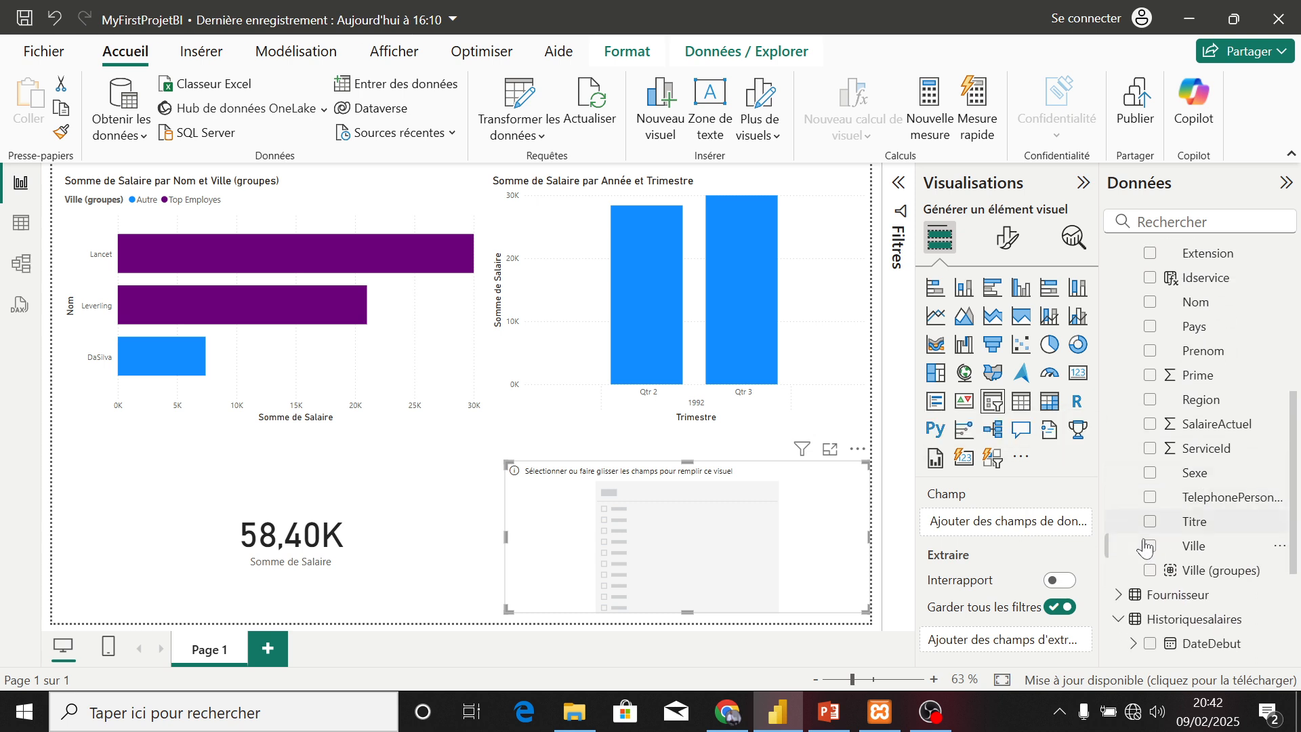
click(1152, 547)
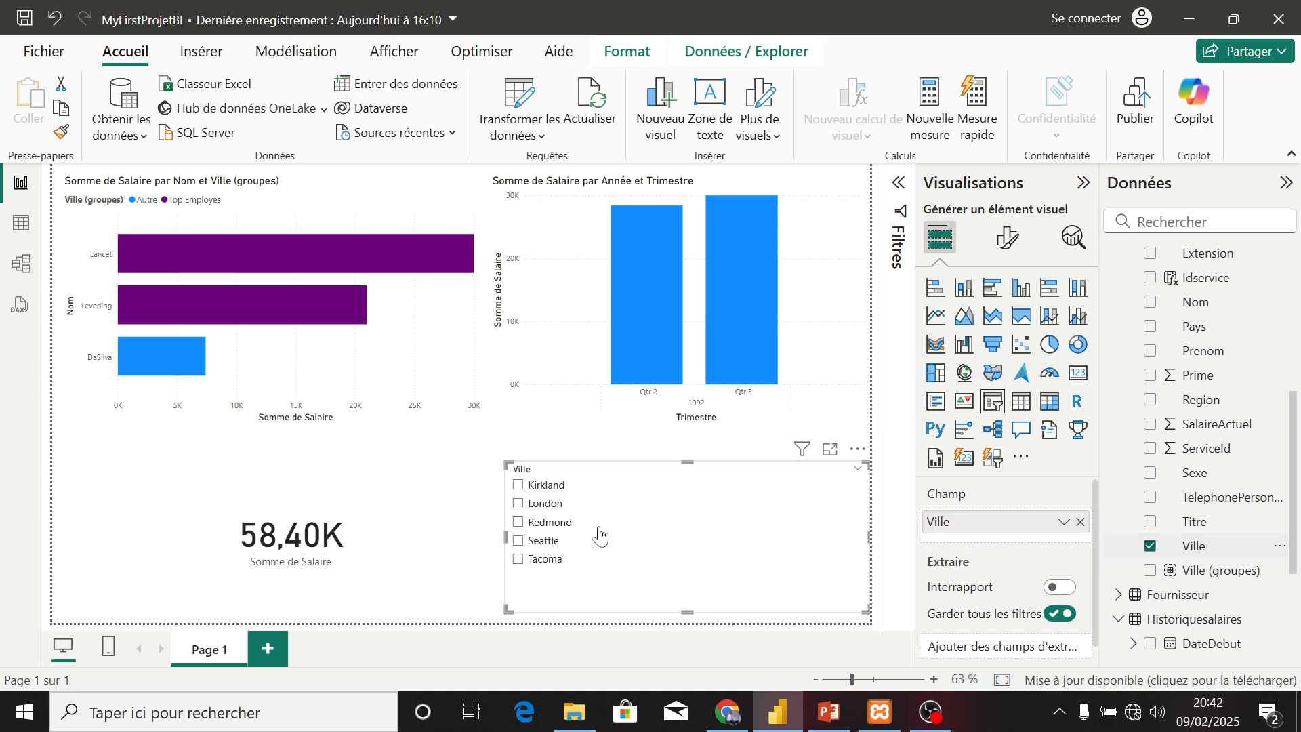
- Filter the report with the Ville slicer by London, Kirkland, Seattle and finally Tacoma
click(519, 506)
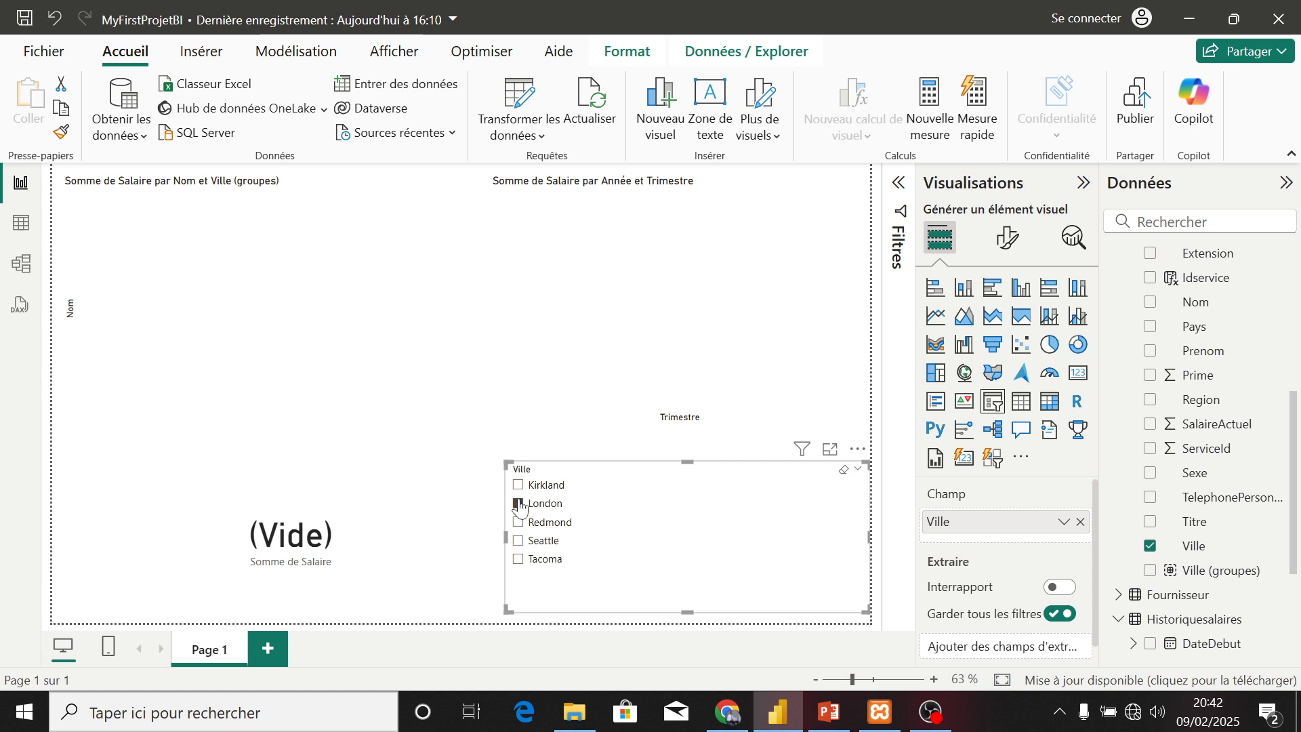
click(518, 485)
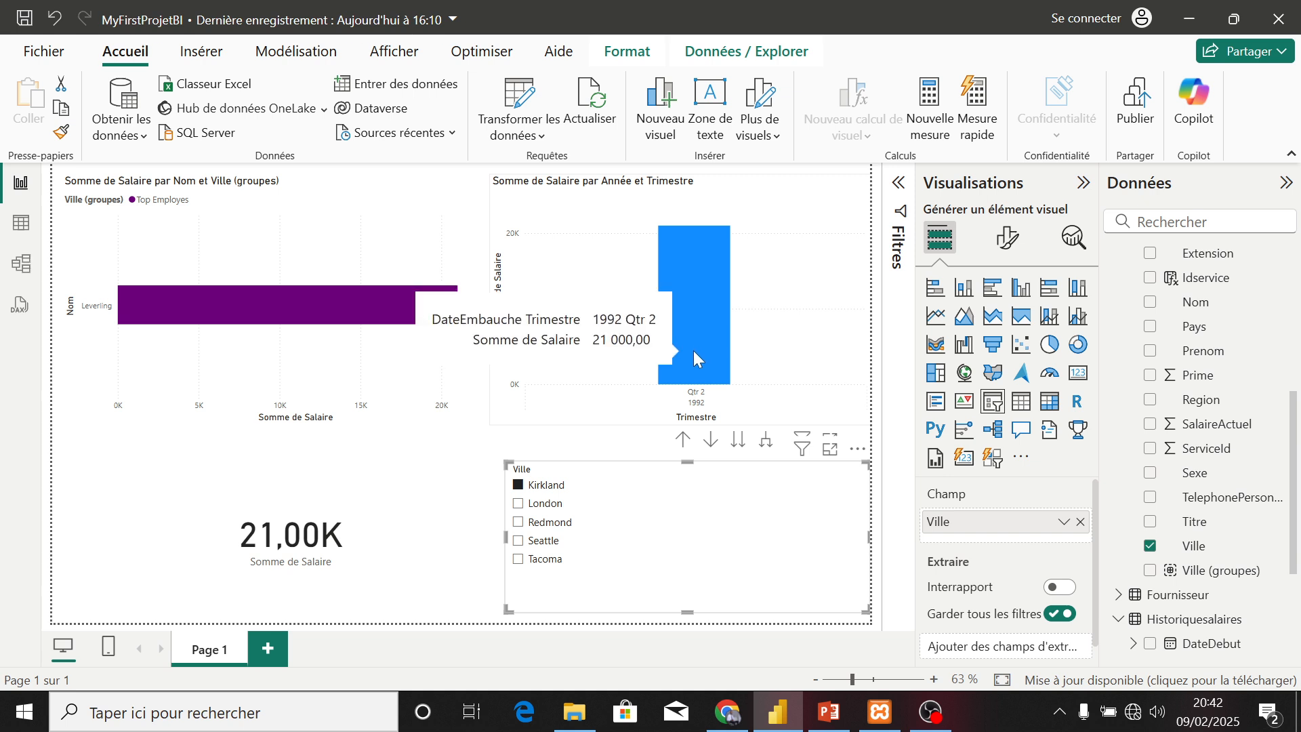
click(519, 542)
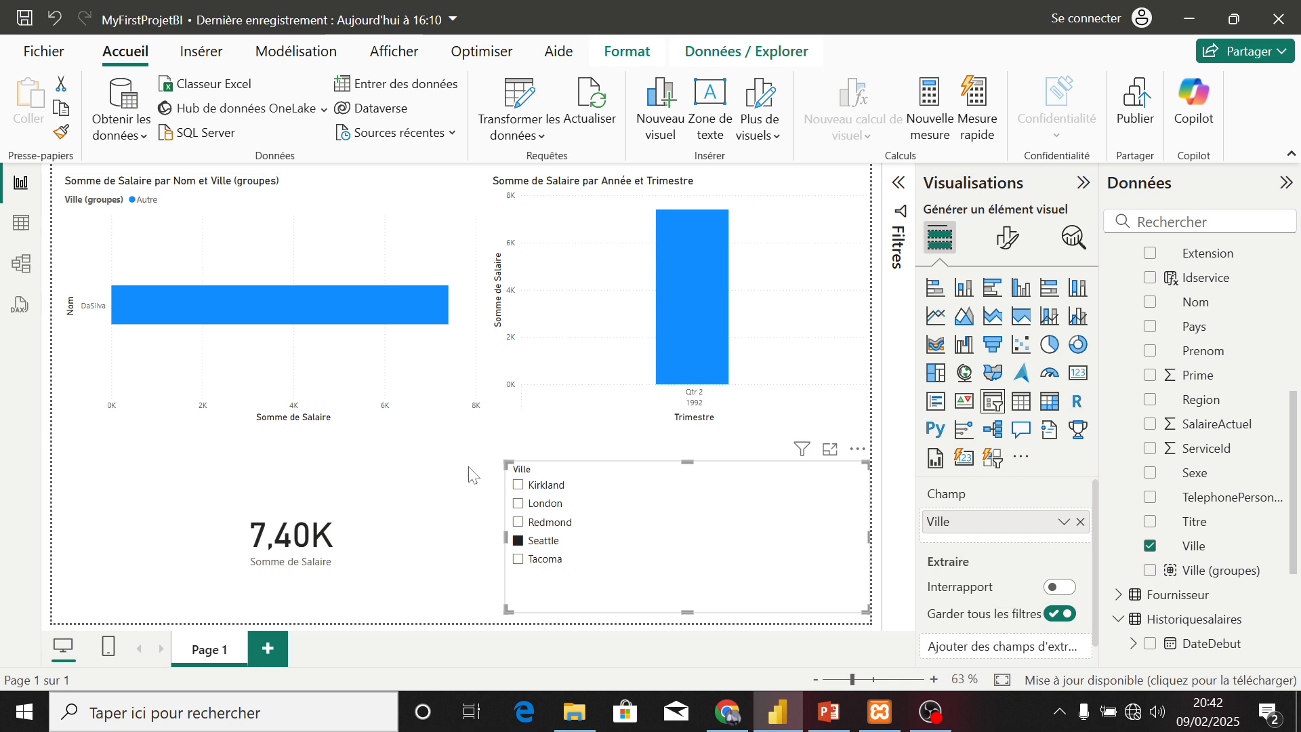
click(518, 560)
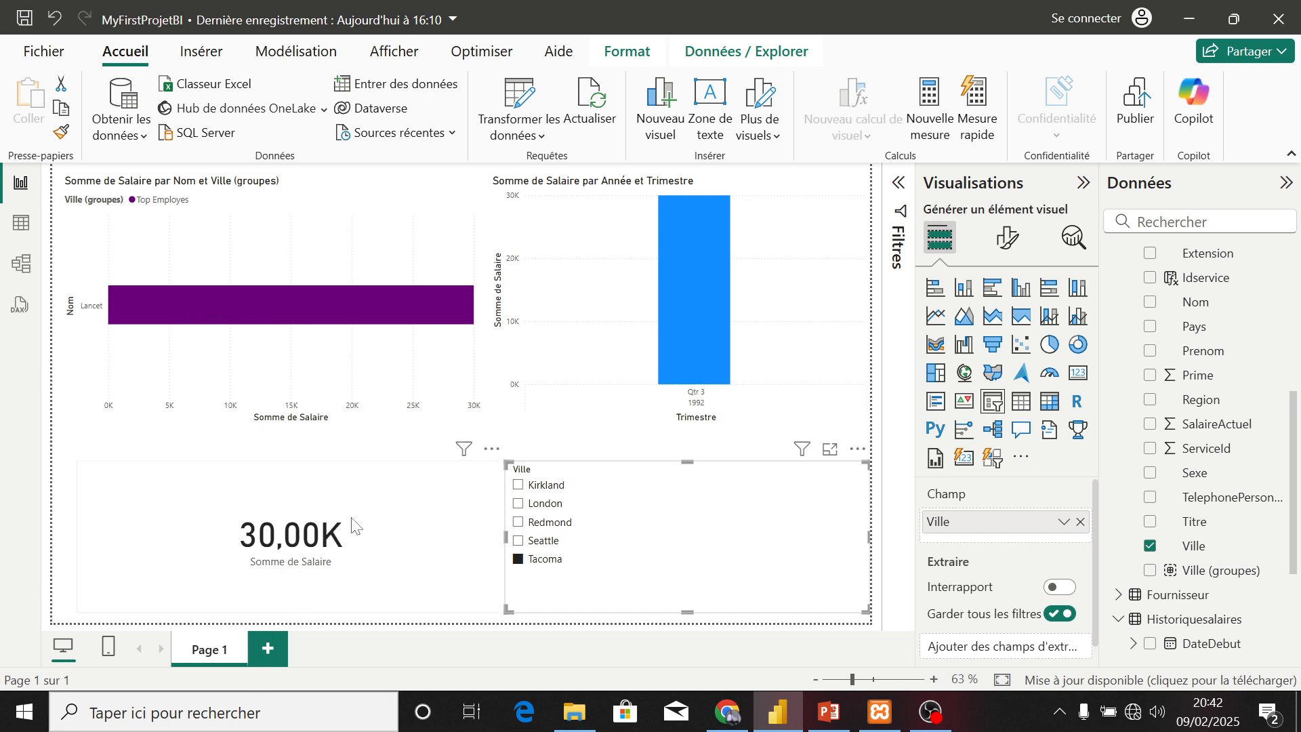
- Turn on drill mode for the salary column chart and expand its hire-date hierarchy to the month level
mouse_move(705, 338)
click(710, 439)
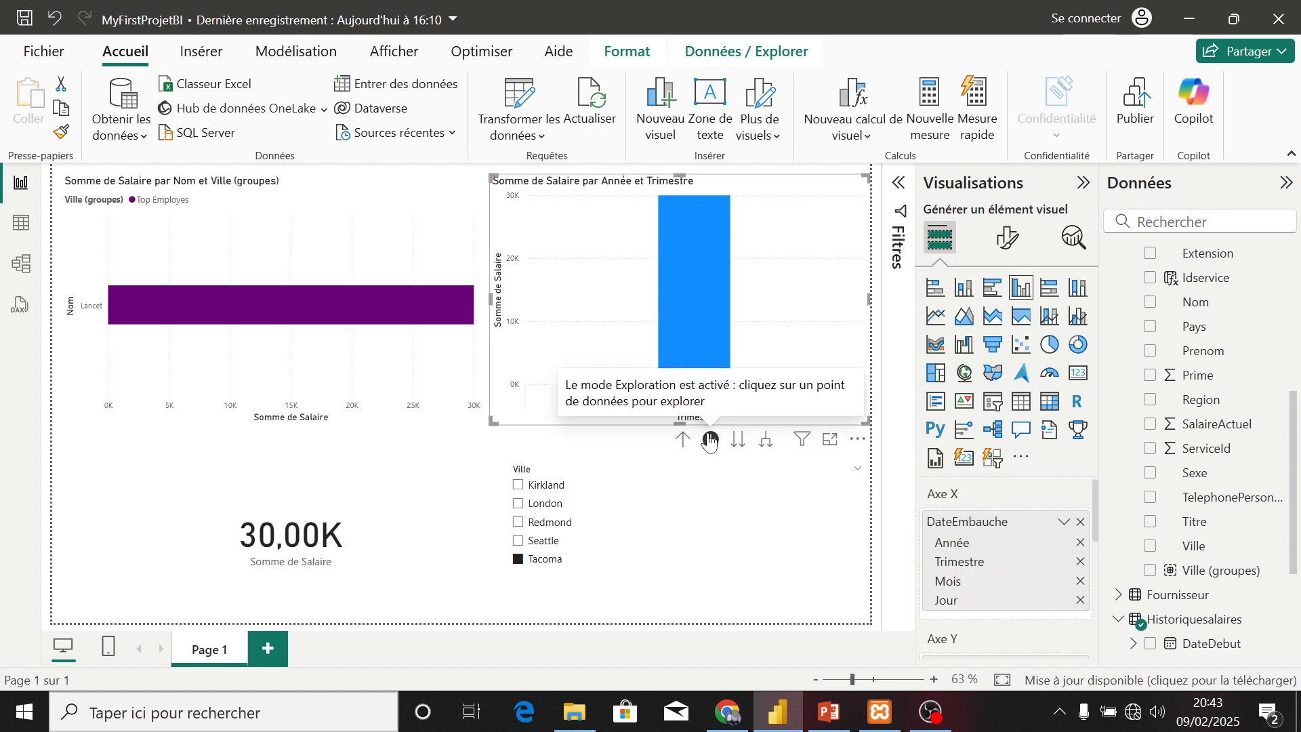
click(765, 442)
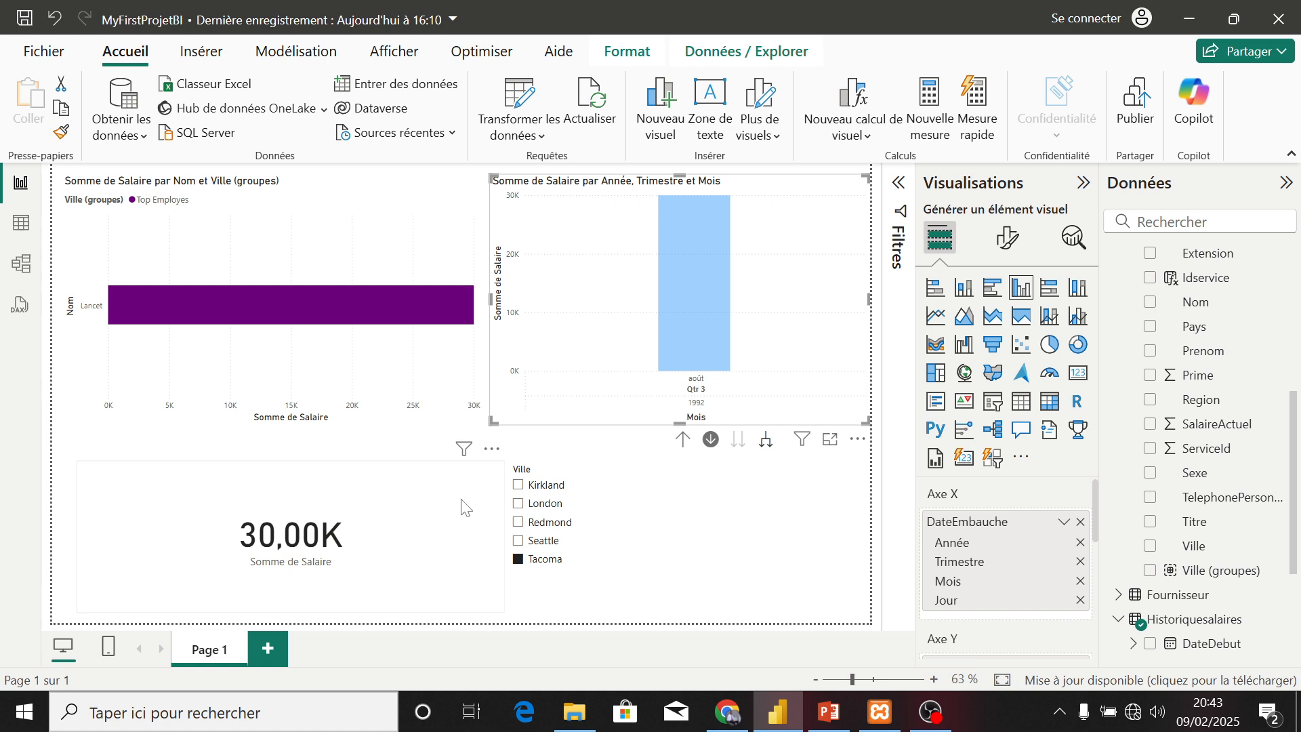
click(744, 448)
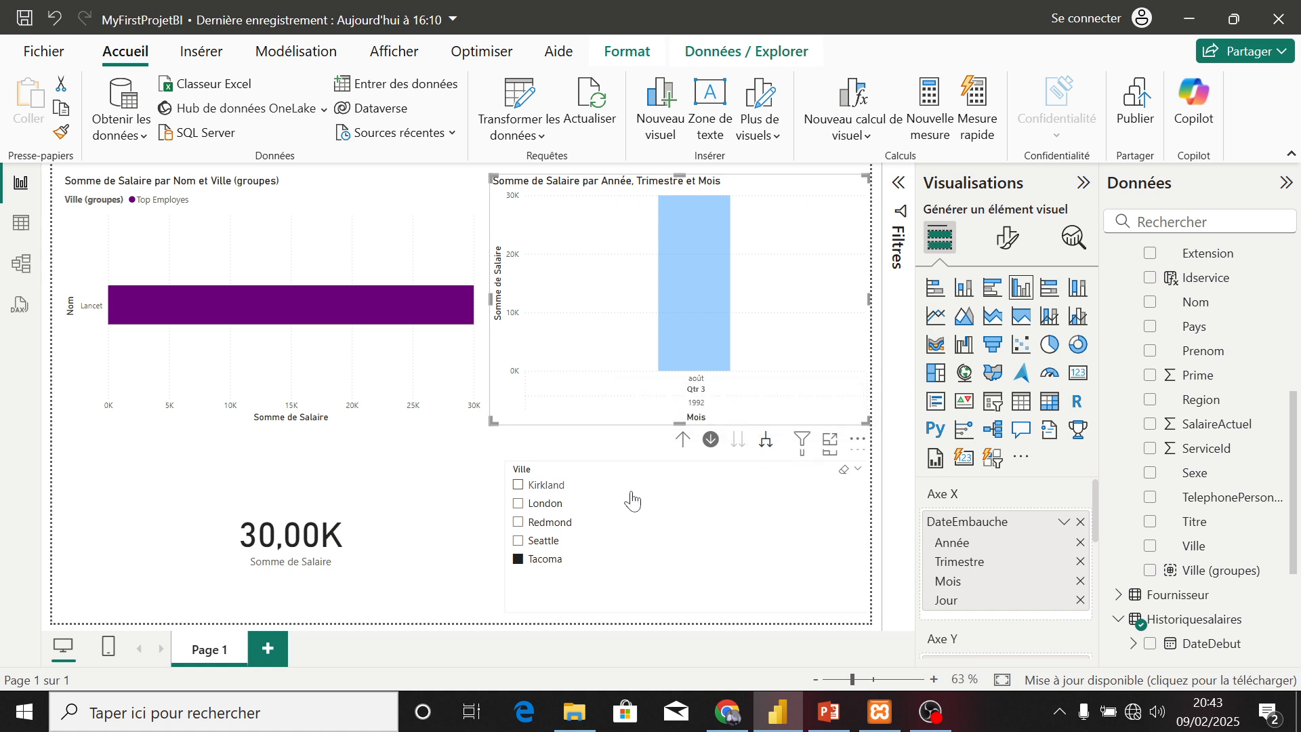